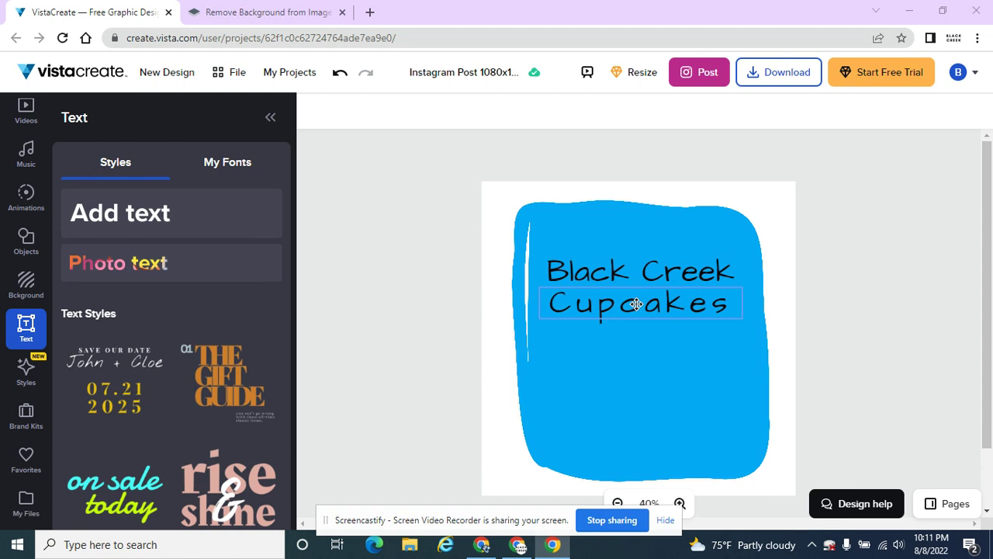
Step: Select the 'Cupcakes' line of the size-108 title so its text toolbar appears
left_click(632, 304)
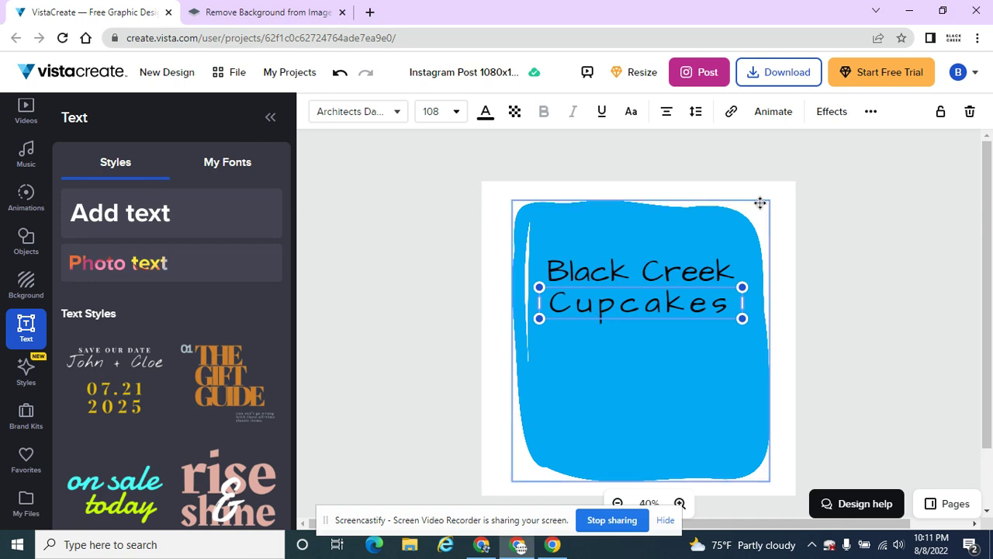
Step: Give 'Cupcakes' a drop shadow with size 0, blur 4, distance 2 and angle 85°
left_click(832, 112)
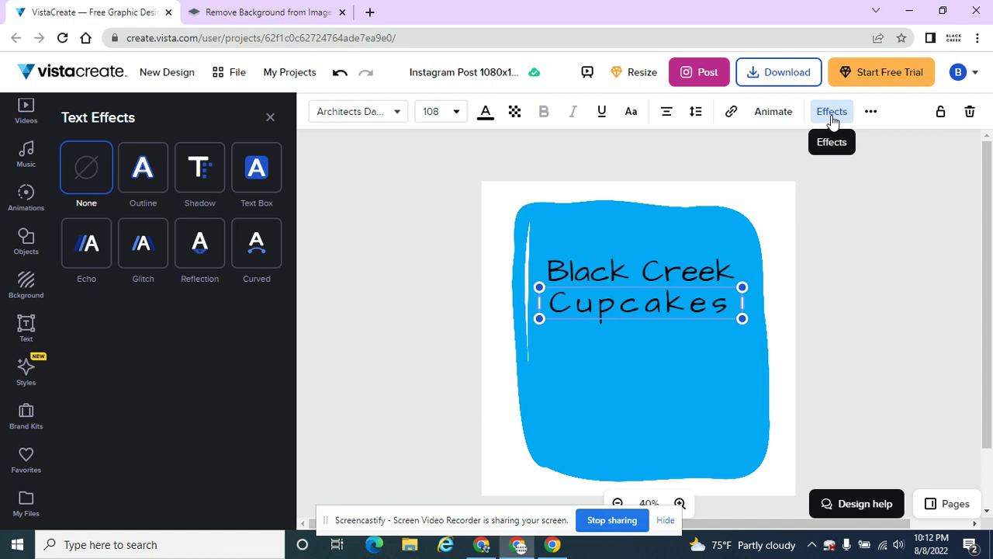
left_click(206, 176)
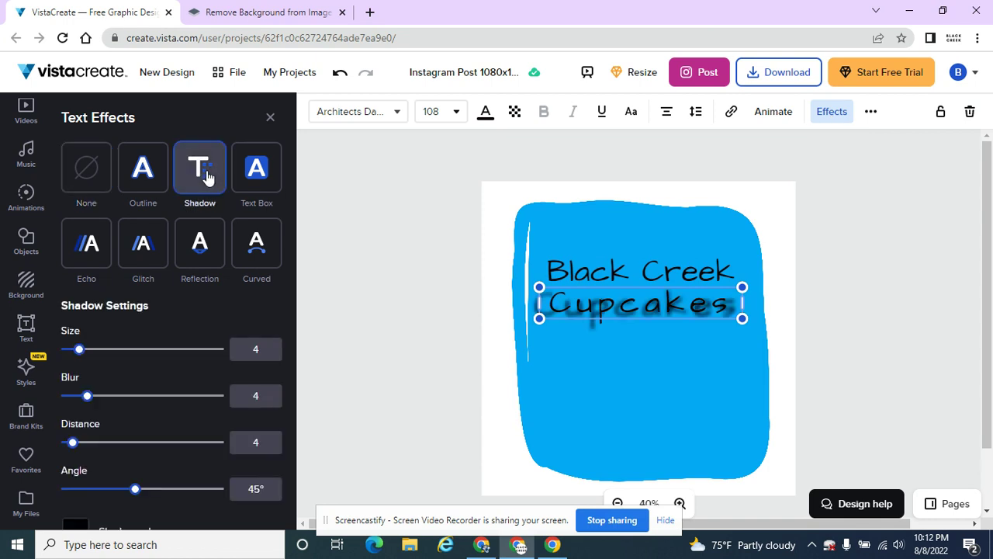
left_click_drag(82, 359, 69, 357)
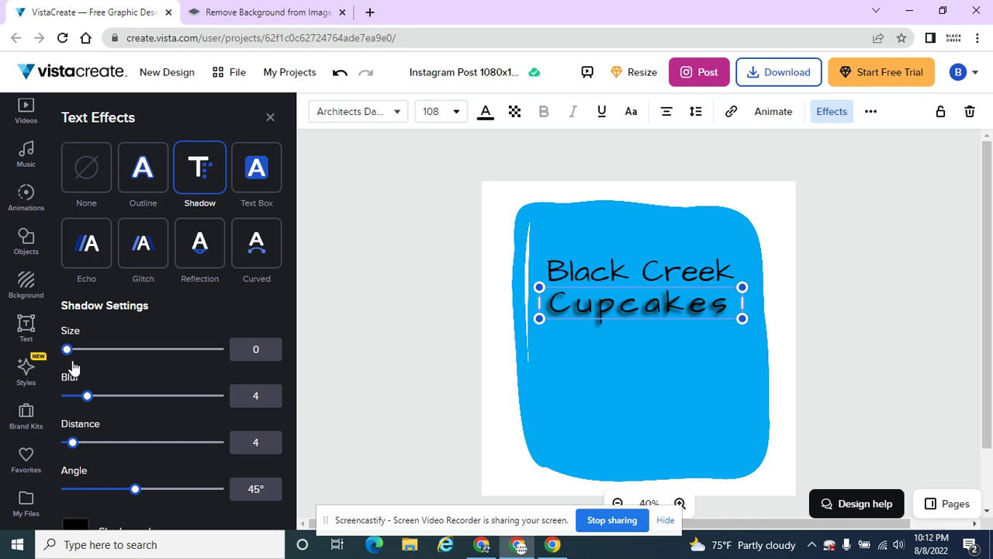
left_click_drag(83, 396, 91, 394)
mouse_move(72, 443)
left_mouse_down()
mouse_move(147, 442)
mouse_move(70, 448)
left_mouse_up()
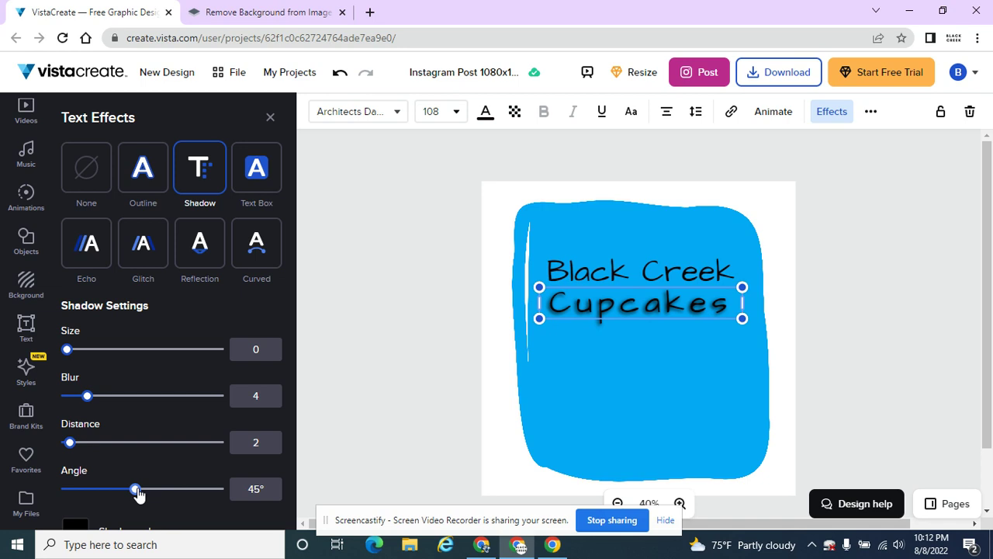
left_click_drag(138, 490, 196, 492)
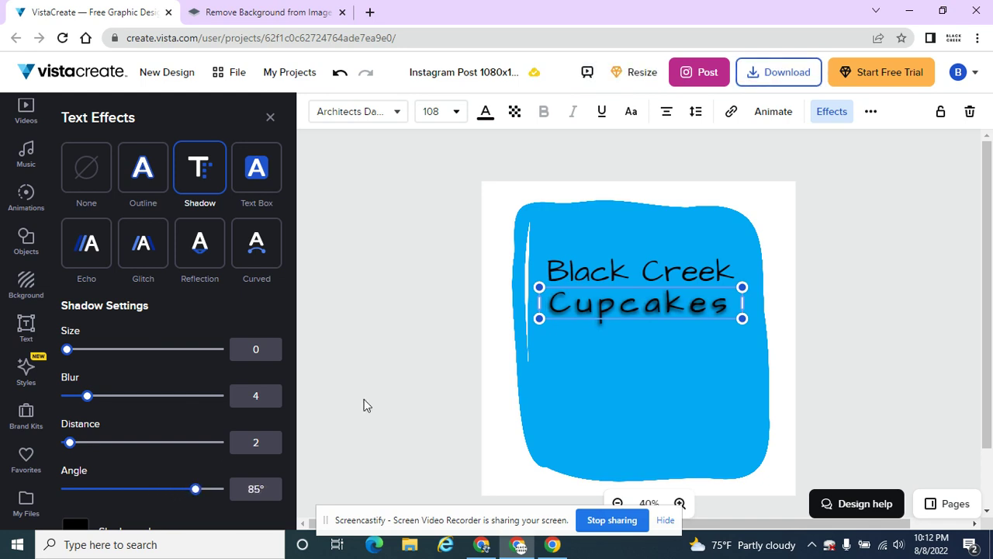
Step: Search the Objects library for 'cupcake' graphics
left_click(842, 213)
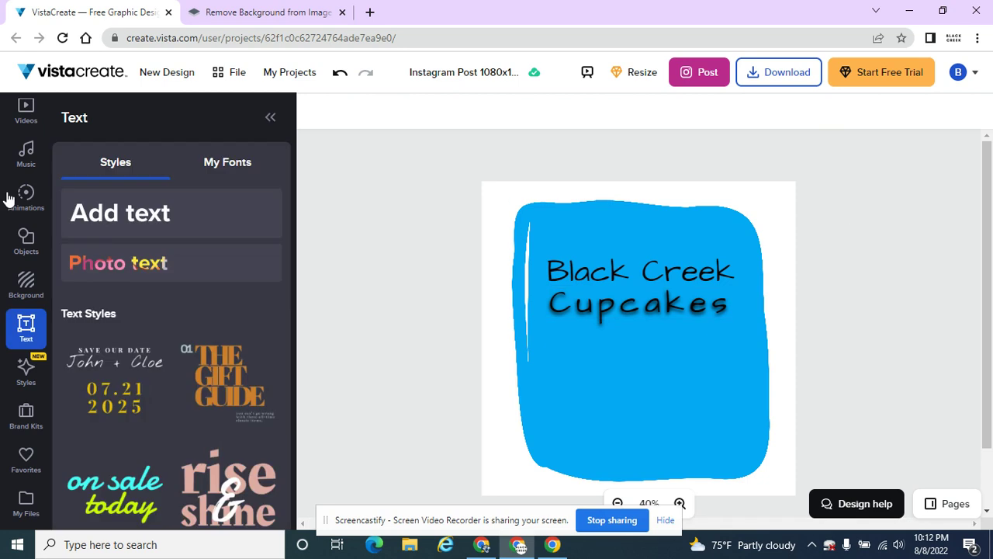
scroll(35, 279, "up", 2)
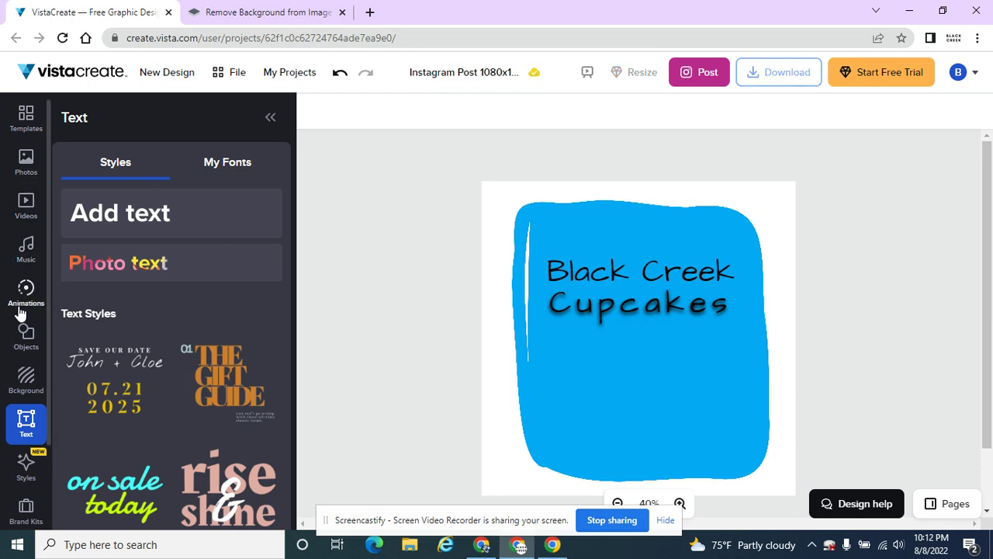
left_click(26, 335)
left_click(131, 165)
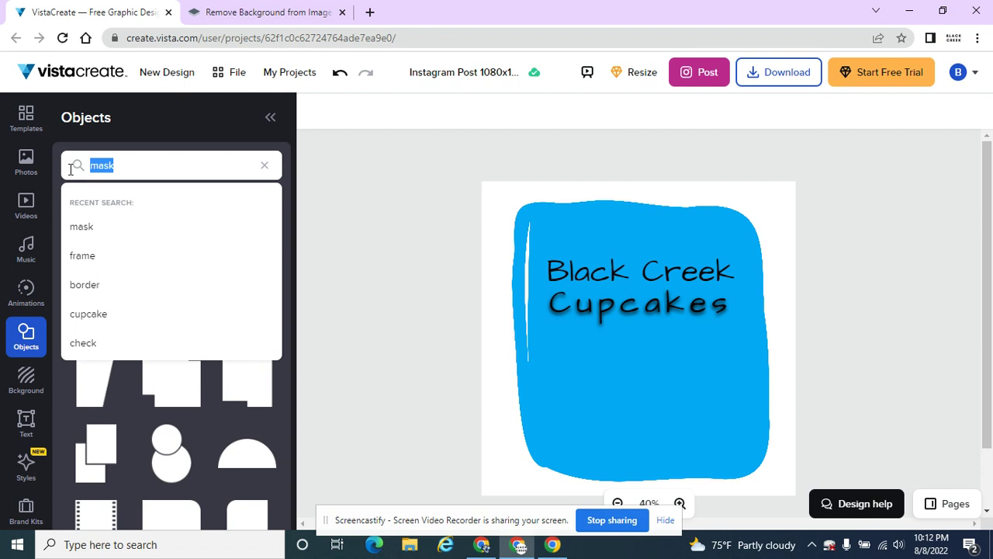
type("cupcake")
key("Return")
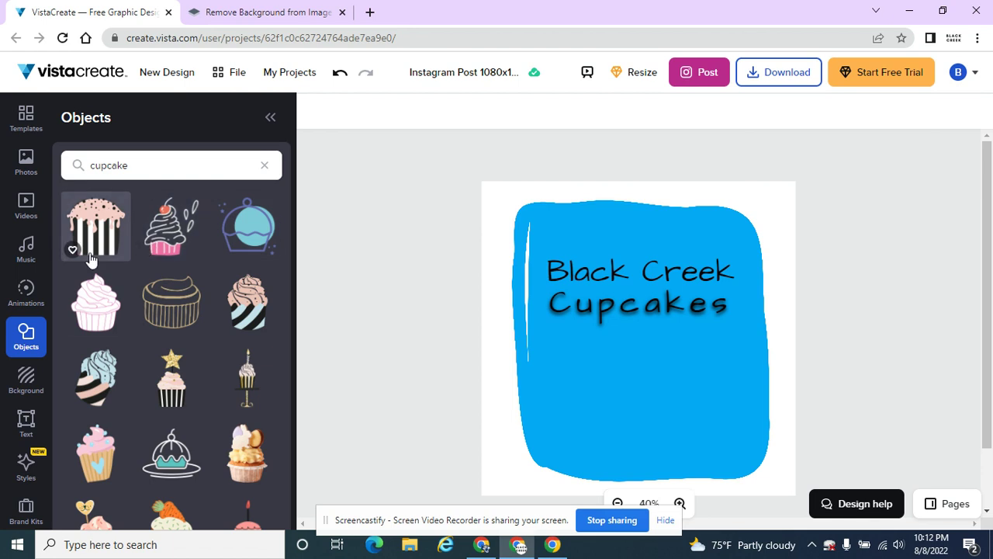
Step: Add the white-and-pink swirl cupcake, shrink it and centre it below the title
left_click(170, 242)
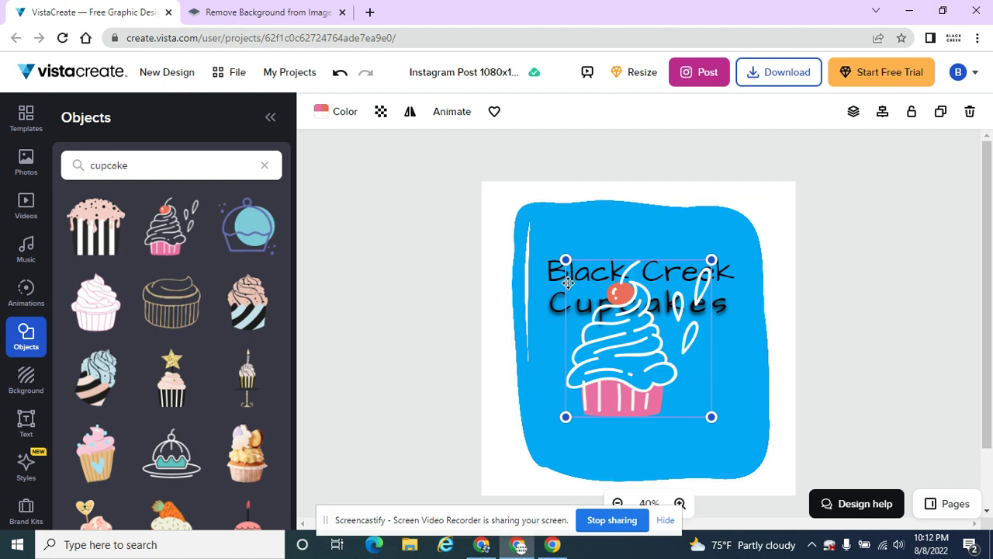
left_click_drag(566, 260, 601, 316)
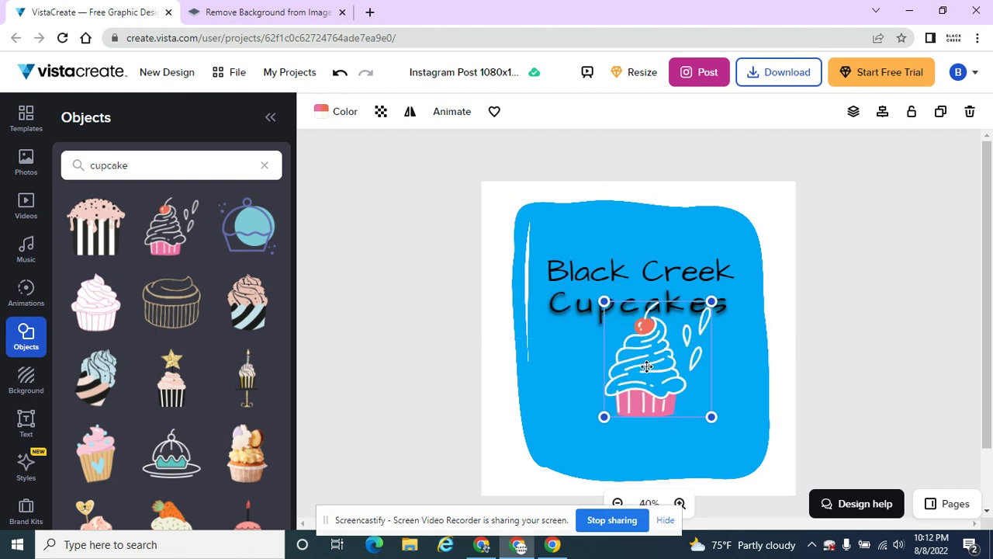
left_click_drag(642, 365, 629, 390)
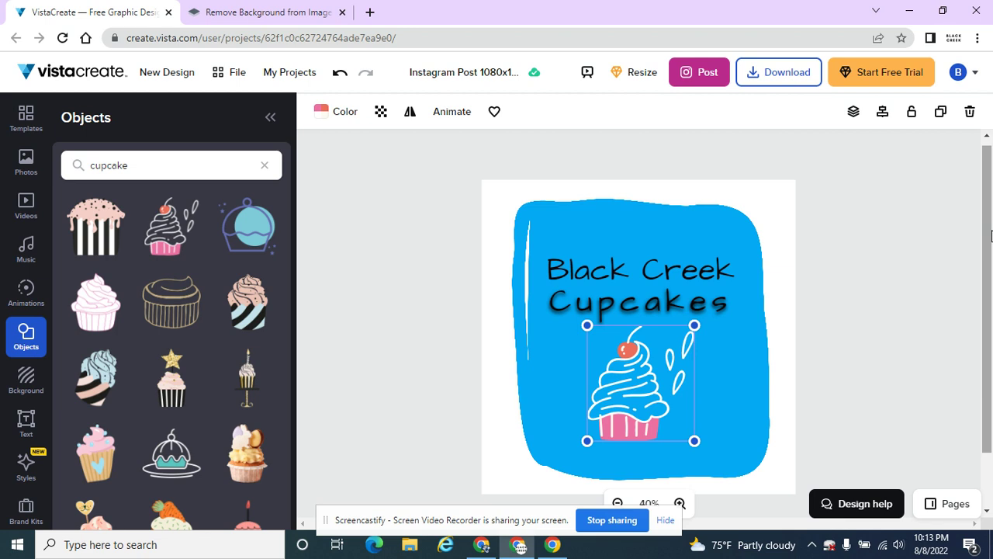
left_click_drag(989, 177, 991, 235)
scroll(989, 233, "up", 1)
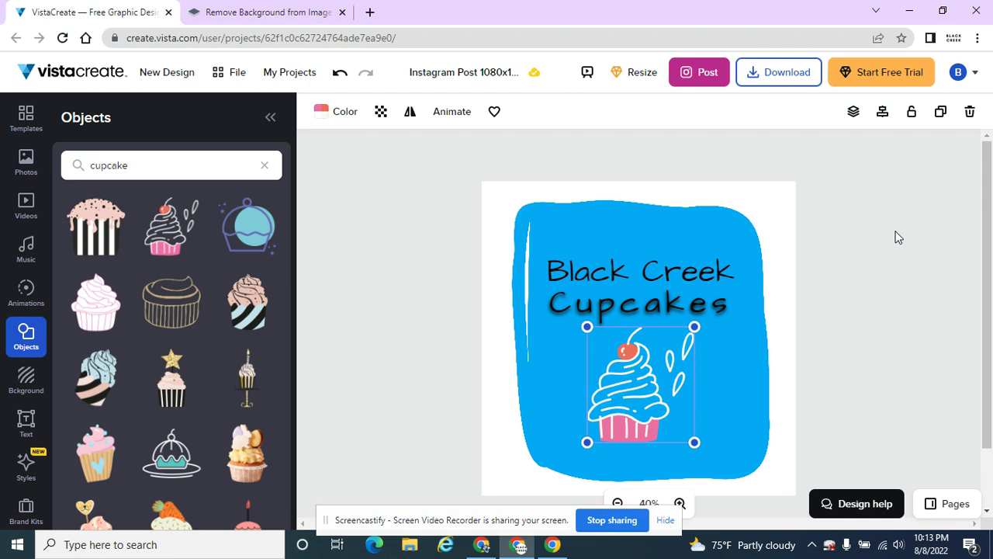
Step: Add a blank second page and paste a copy of the cupcake graphic onto it
left_click(955, 501)
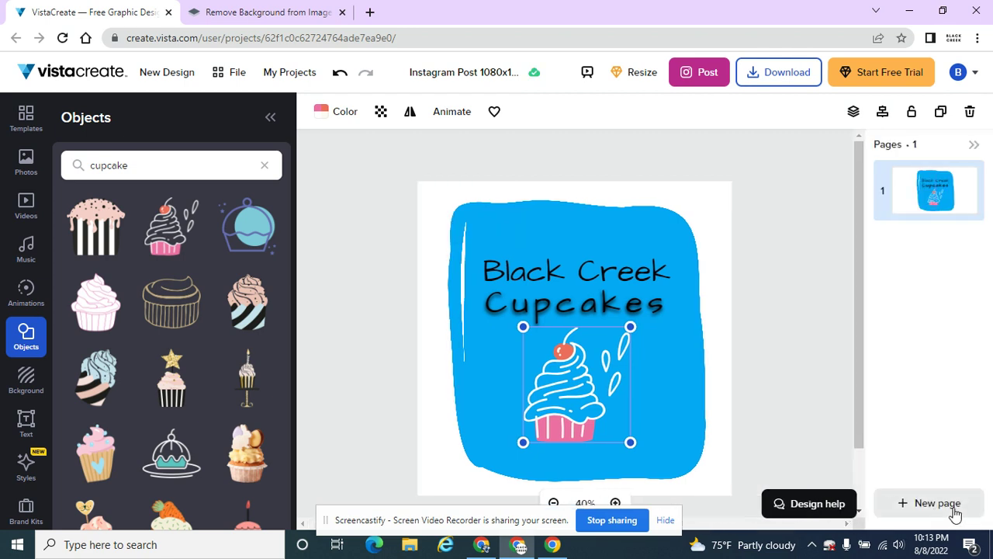
left_click(925, 502)
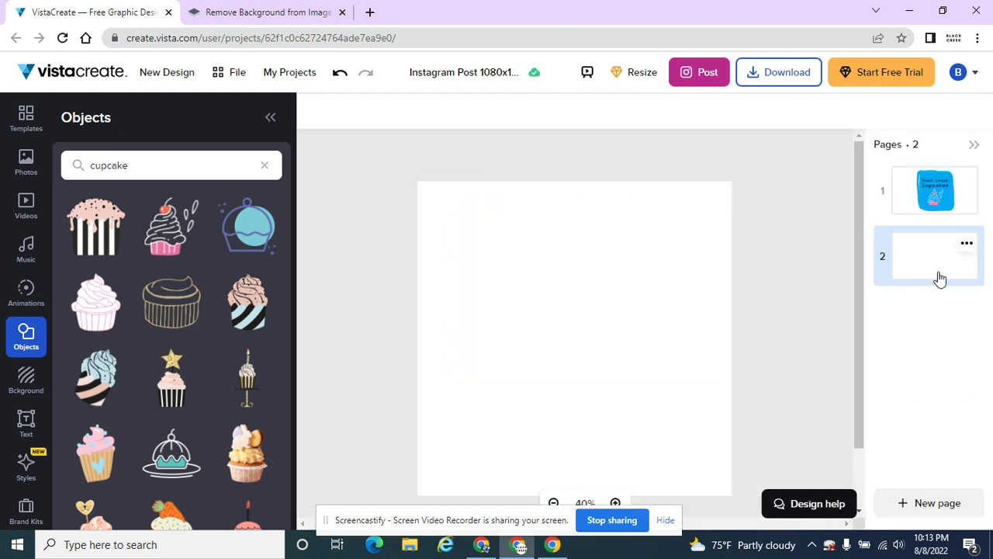
left_click(915, 195)
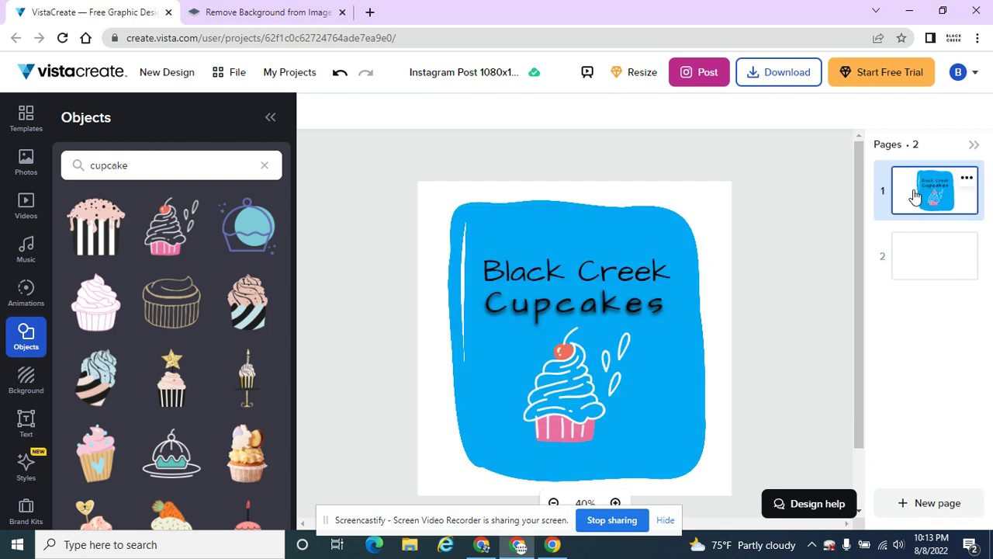
left_click(594, 416)
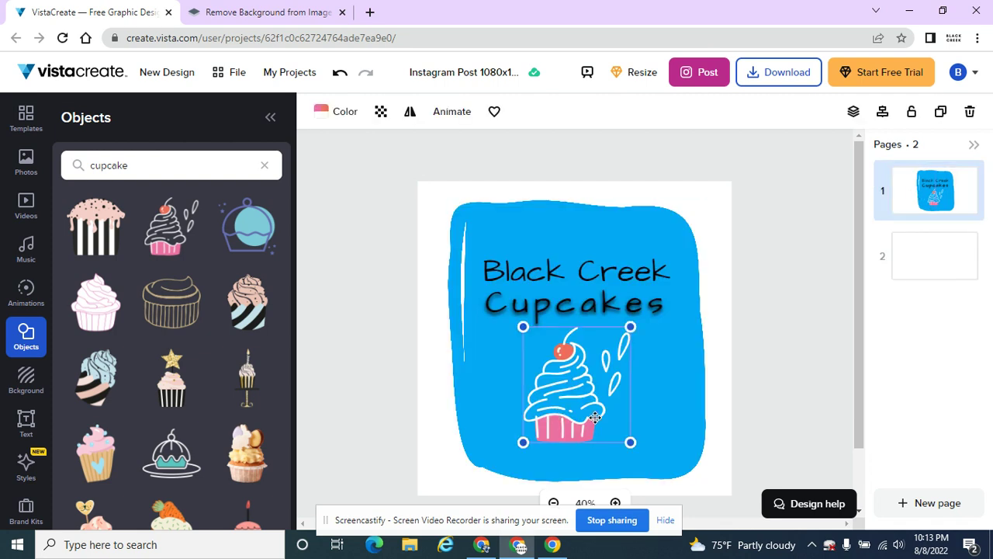
left_click(923, 274)
key("ctrl+v")
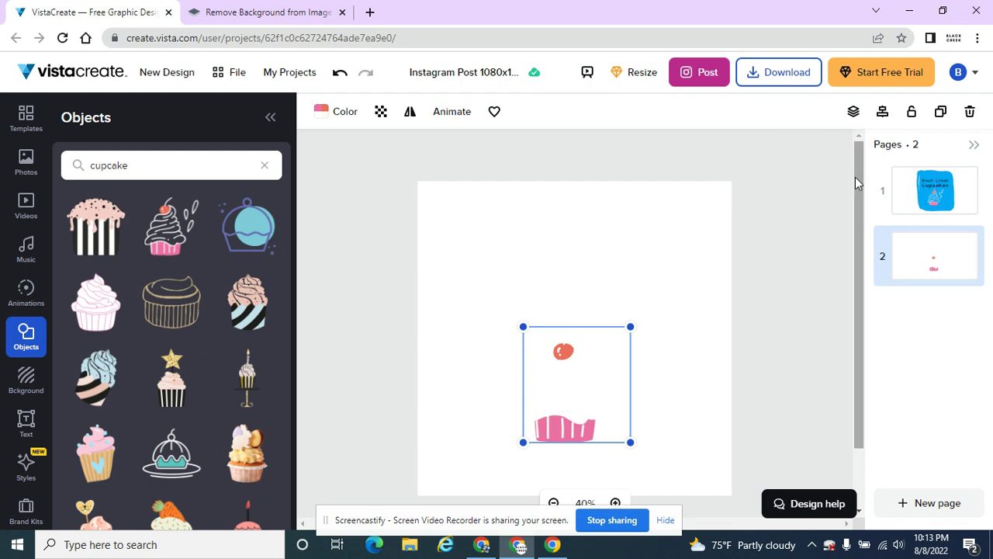
left_click(904, 200)
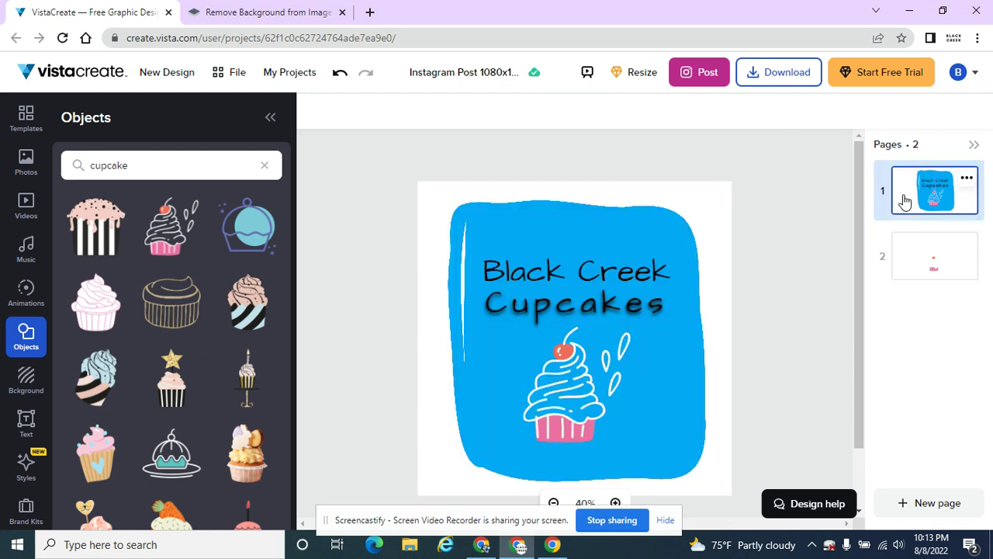
Step: On page 2, recolour the cupcake's liner, cherry, frosting and cream fills to black #000000
left_click(933, 256)
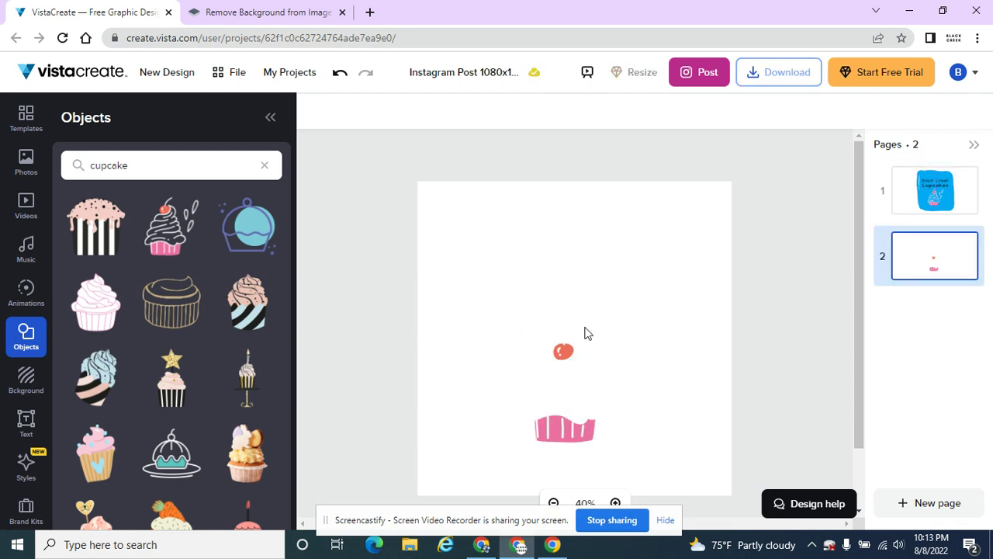
left_click(569, 390)
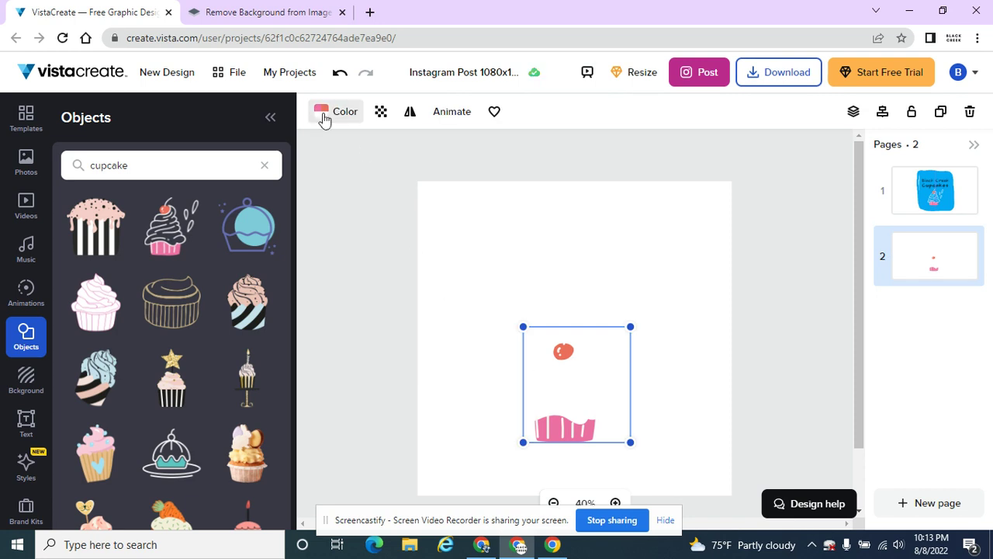
left_click(324, 115)
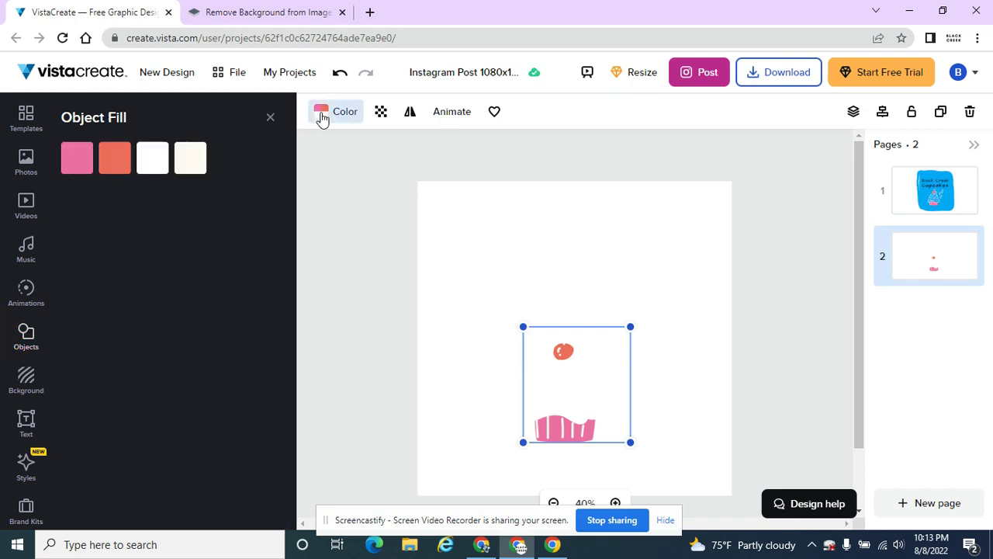
left_click(83, 161)
left_click(77, 439)
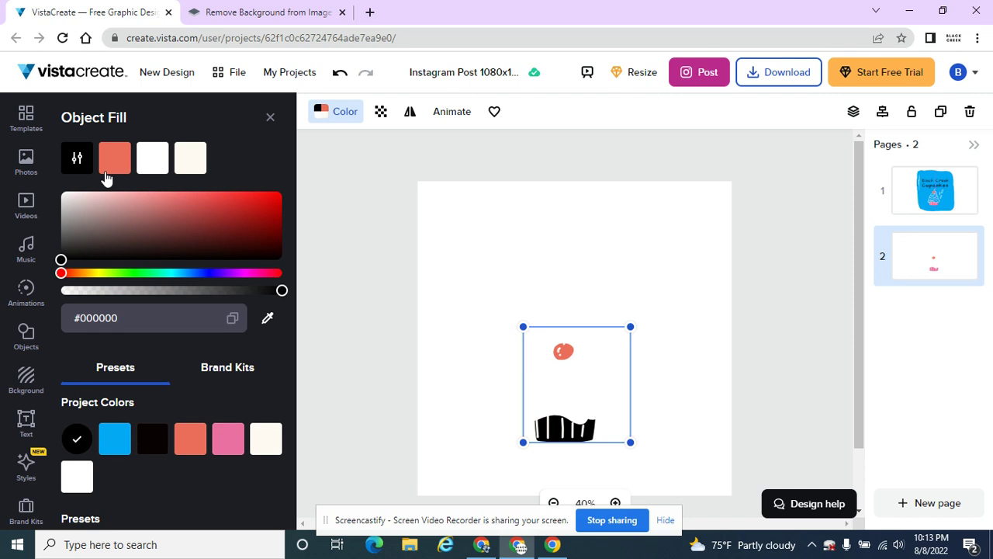
left_click(113, 163)
left_click(78, 439)
left_click(152, 159)
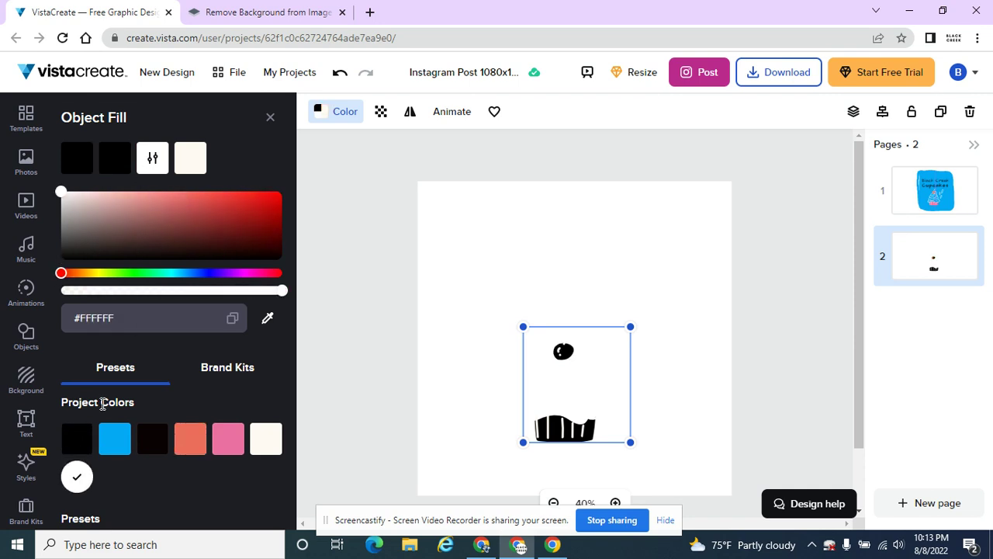
left_click(78, 439)
left_click(190, 158)
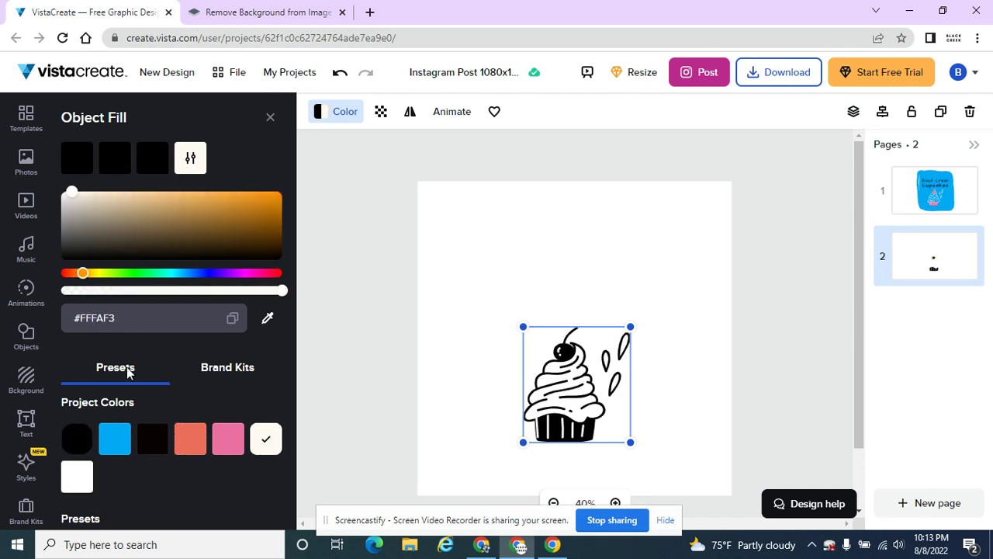
left_click(78, 439)
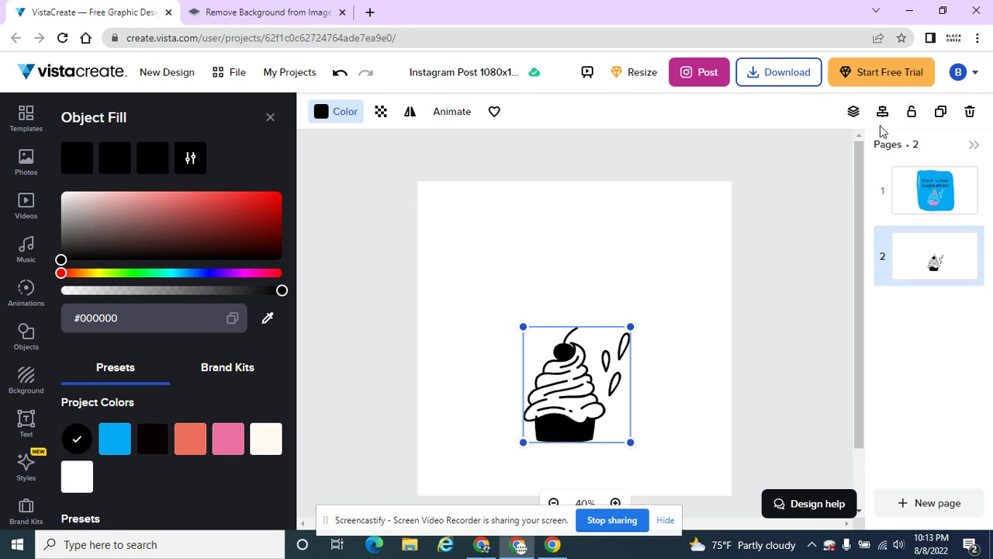
Step: Download only page 2, the black cupcake, as a JPG file
left_click(767, 71)
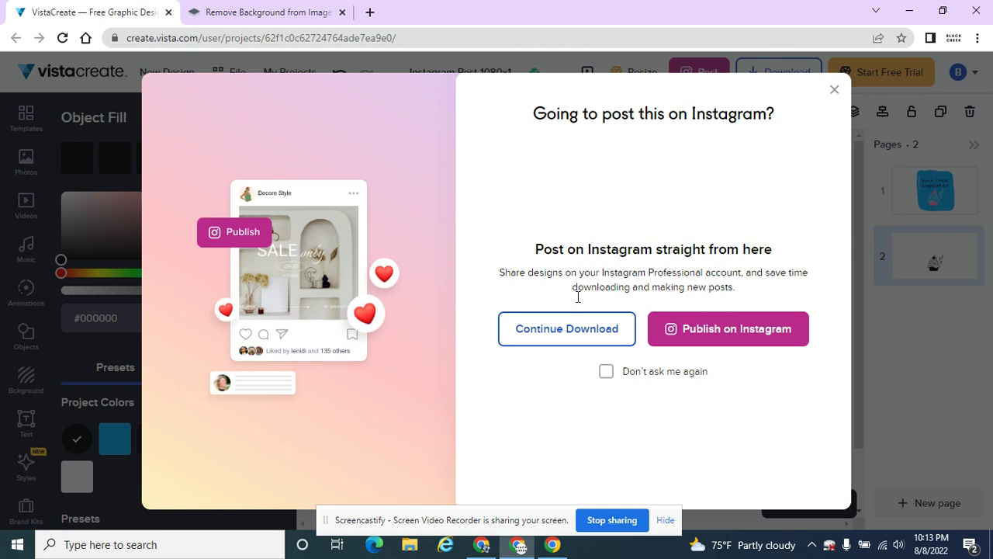
left_click(592, 331)
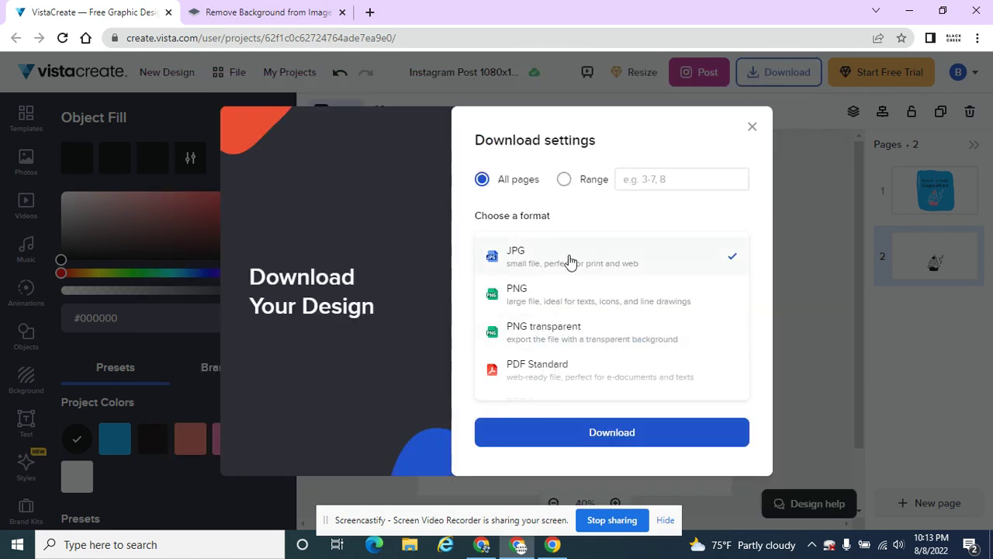
left_click(648, 180)
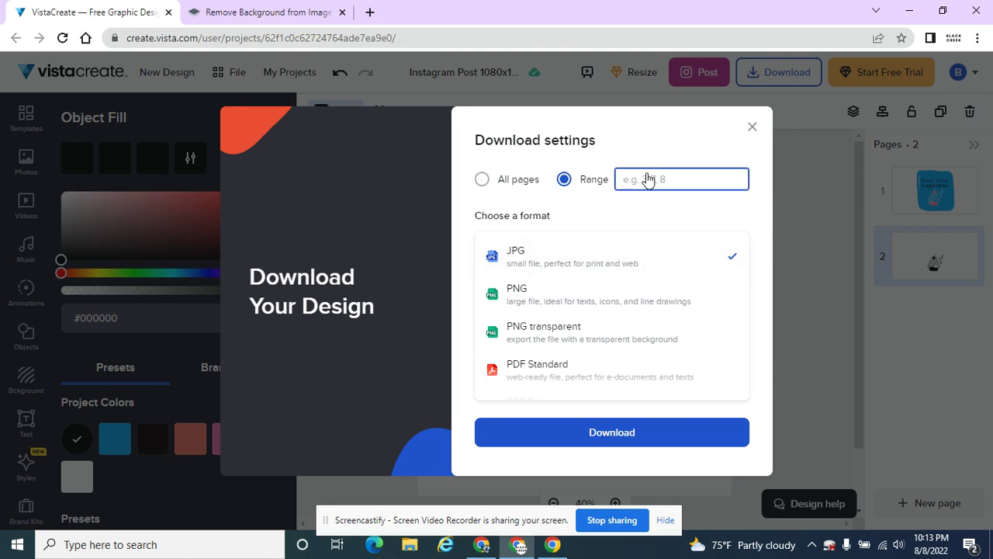
type("2")
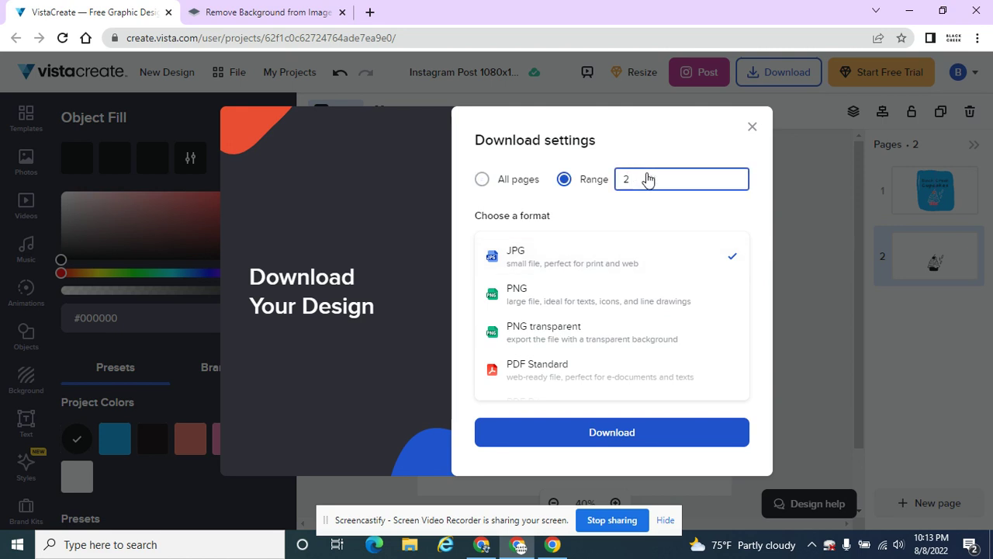
left_click(669, 436)
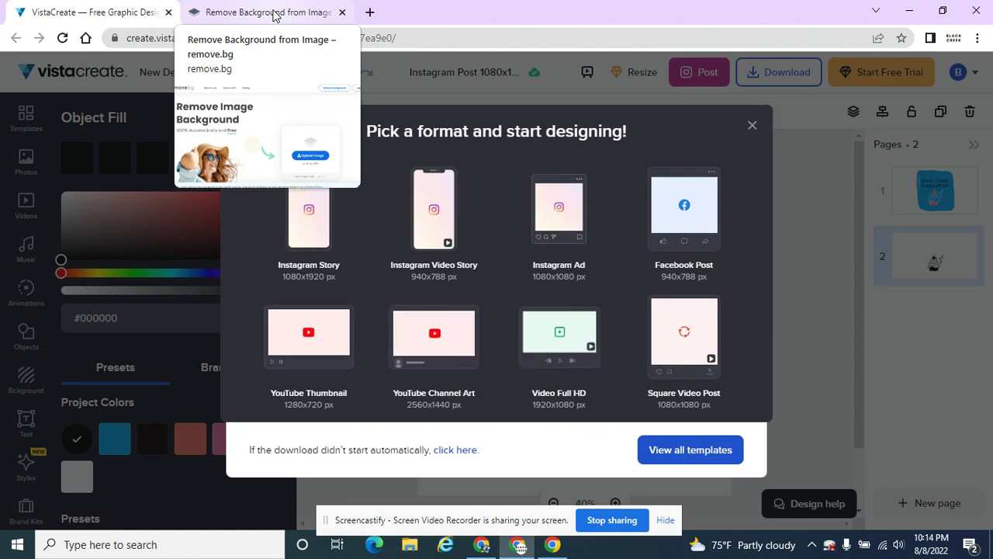
Step: Upload the black cupcake JPG to remove.bg and download the background-free PNG
left_click(268, 12)
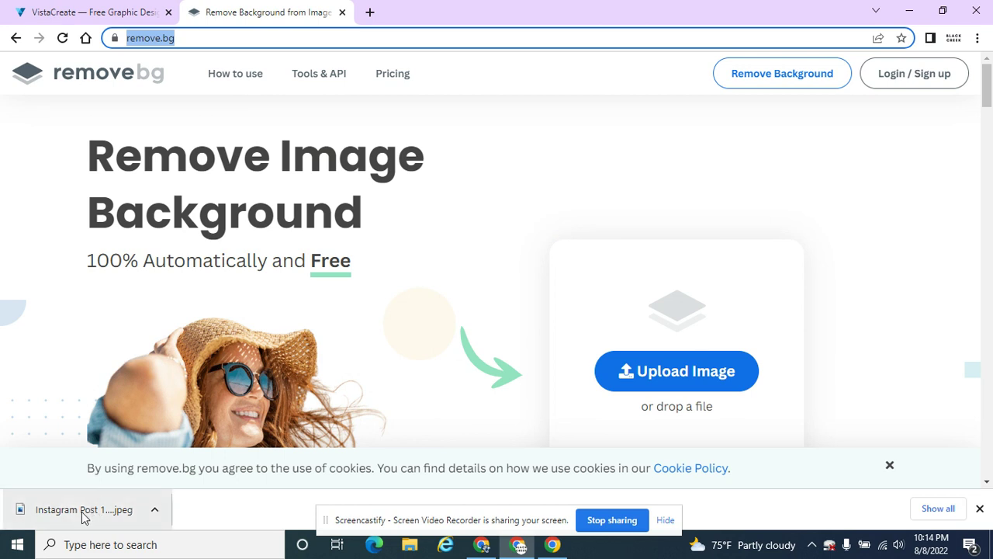
left_click_drag(84, 518, 677, 371)
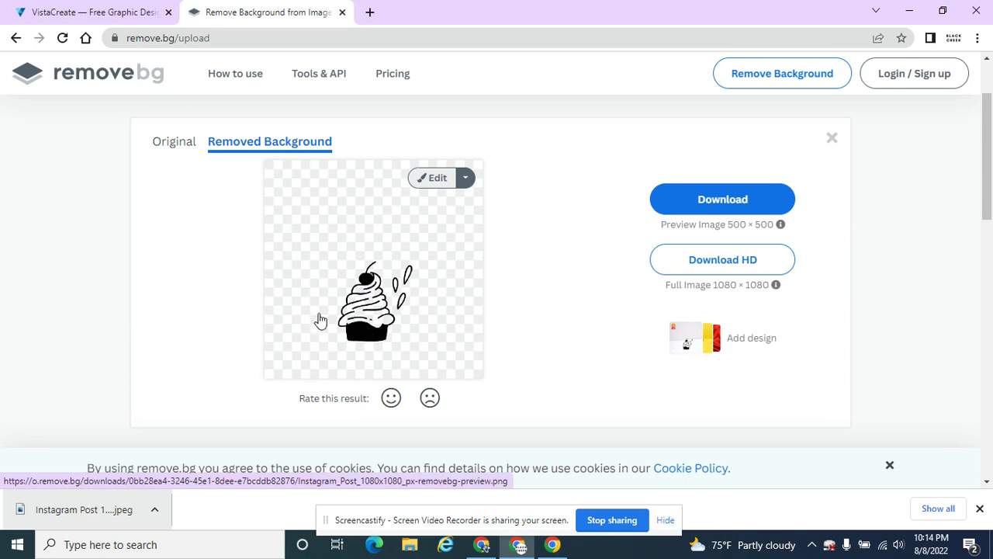
left_click(686, 199)
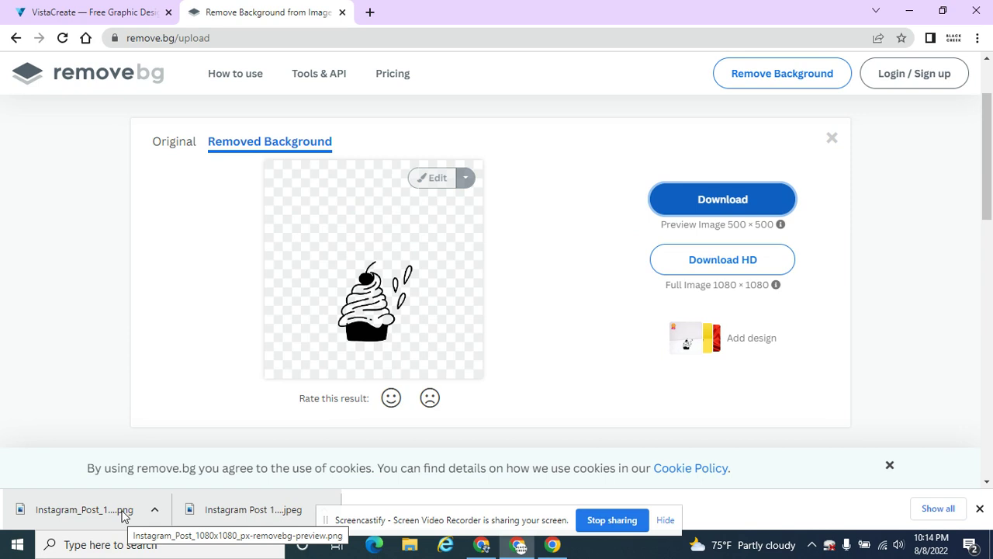
left_click(121, 22)
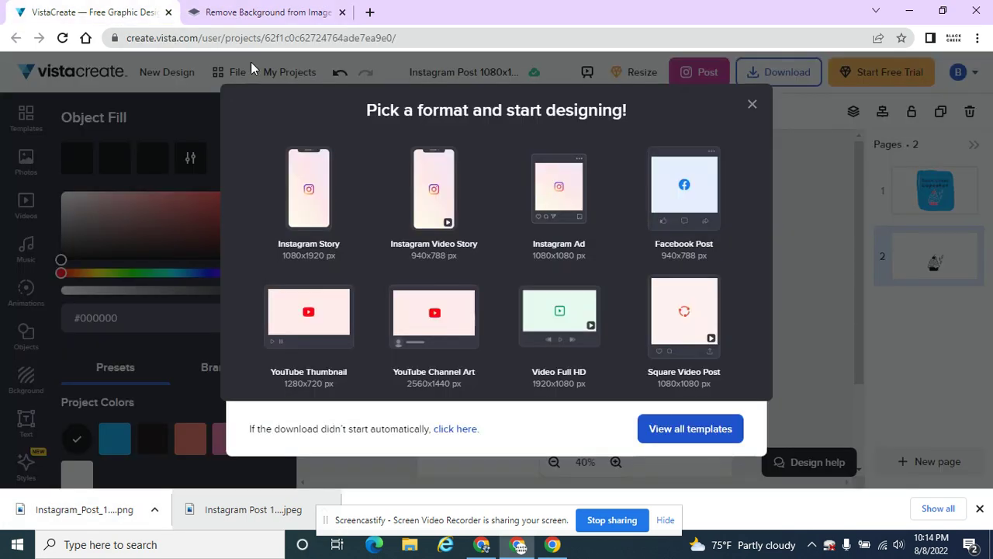
Step: Dismiss the format suggestions and delete page 2 from the design
left_click(752, 104)
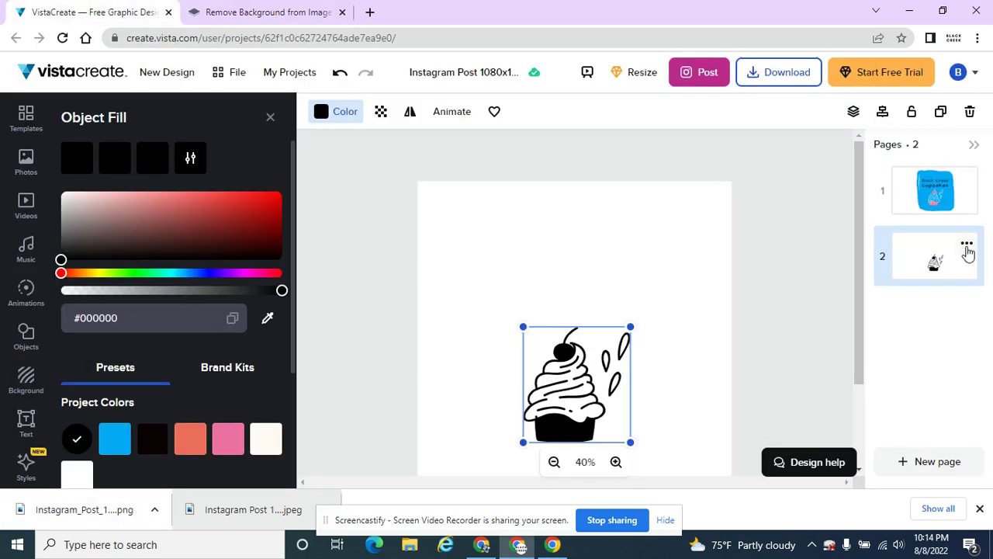
left_click(967, 247)
left_click(952, 308)
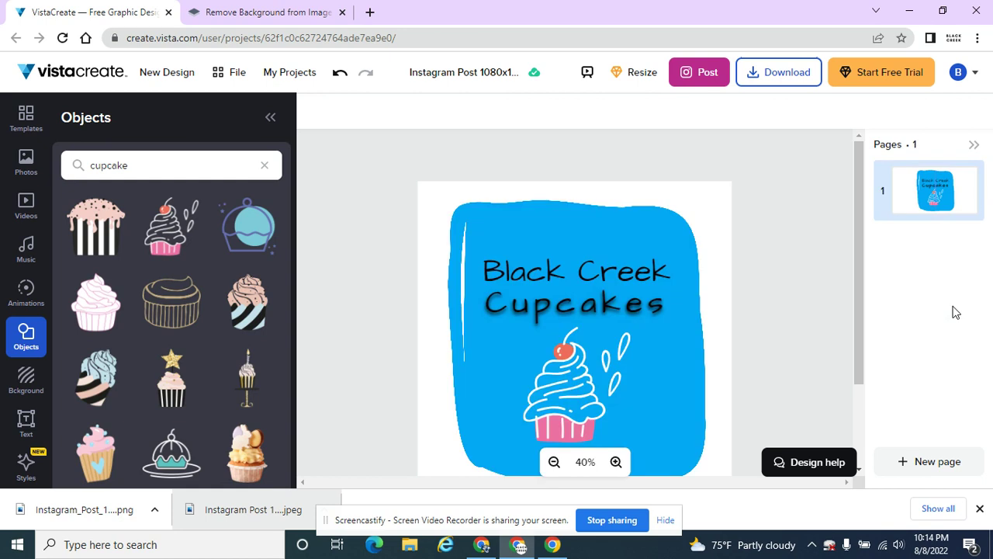
Step: Show the My Files library of uploaded images
mouse_move(942, 217)
scroll(24, 404, "down", 2)
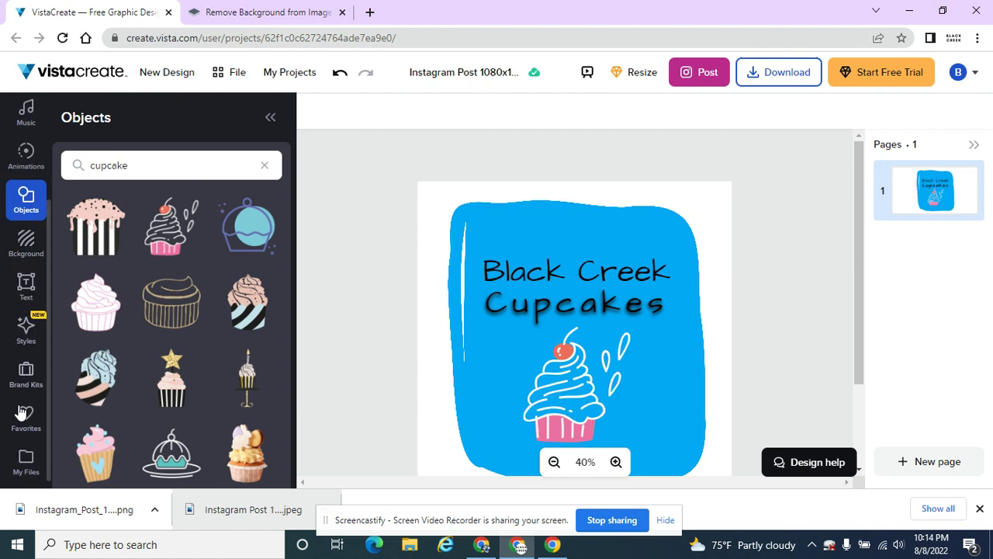
left_click(30, 466)
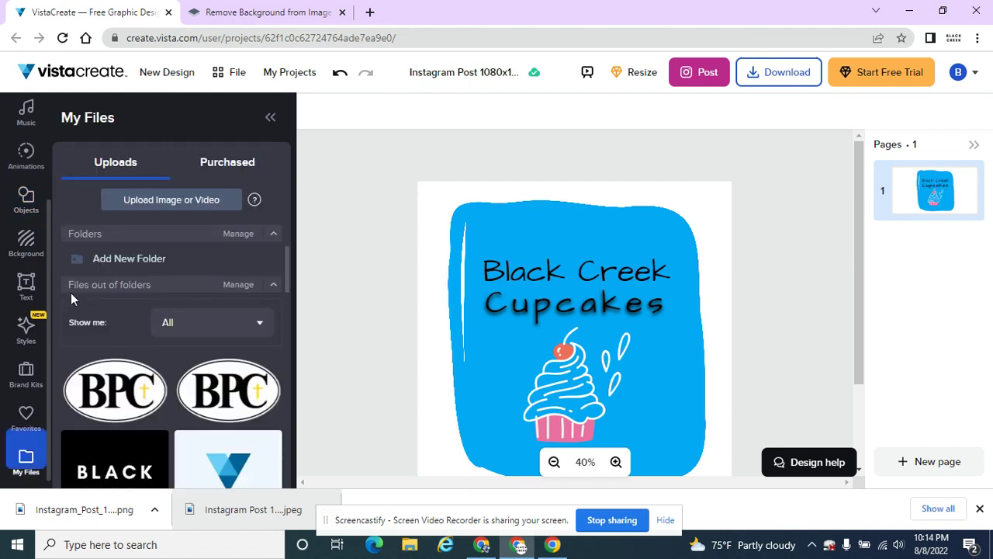
Step: Upload the transparent cupcake PNG and place an enlarged copy over the pink cupcake
left_click(129, 202)
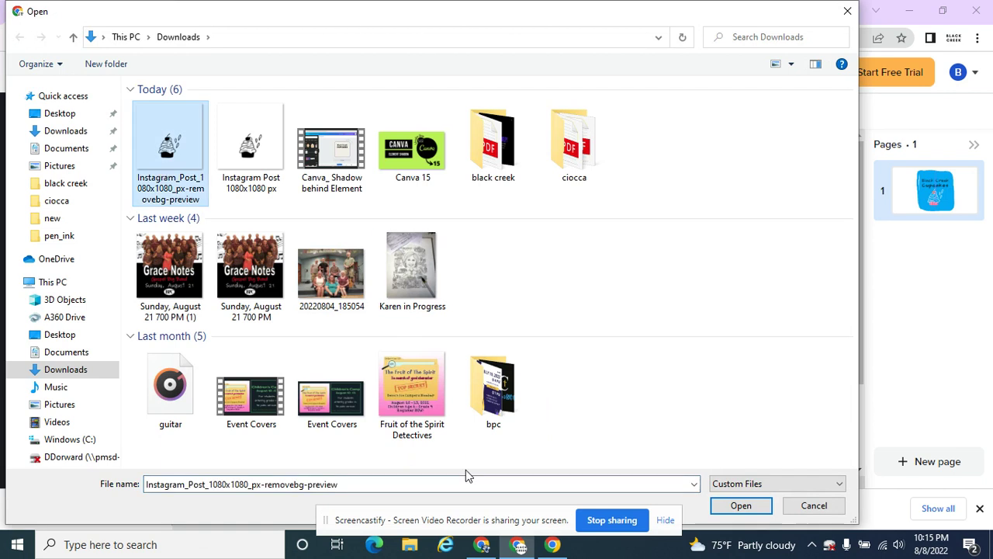
left_click(734, 509)
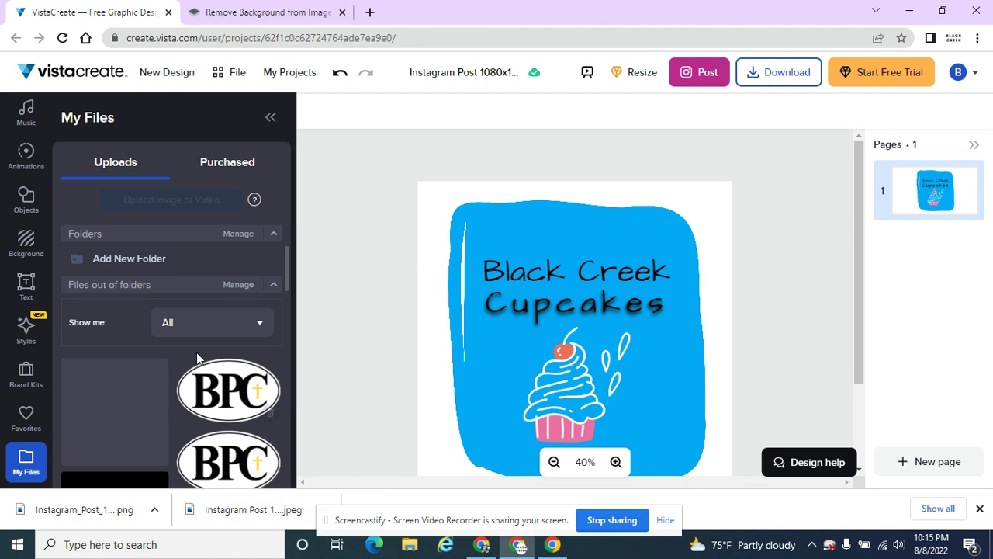
scroll(206, 354, "down", 5)
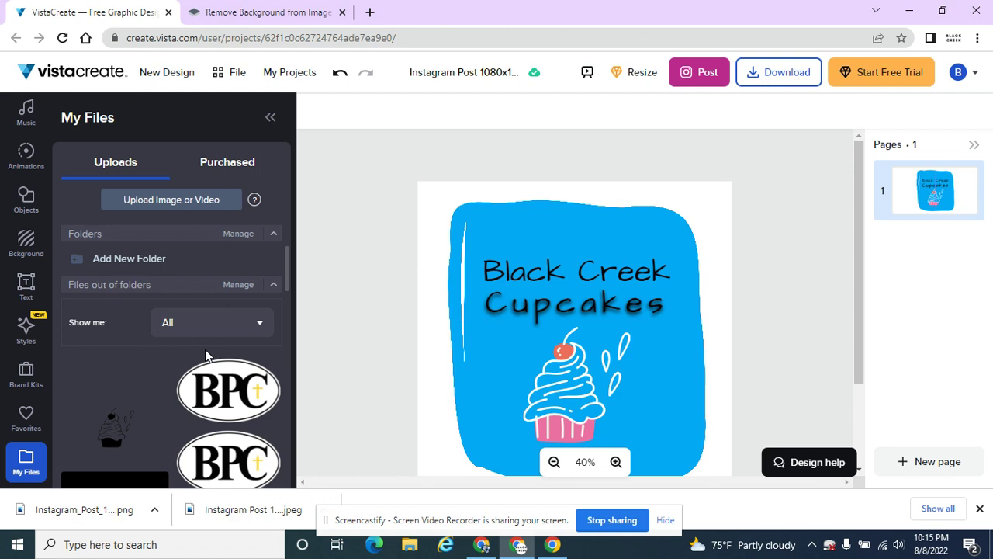
left_click(117, 427)
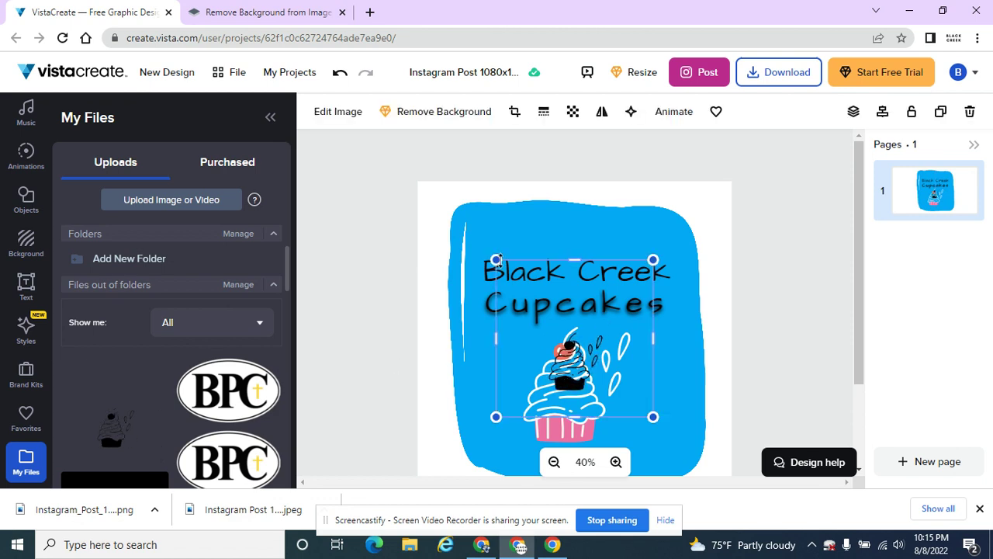
left_click_drag(496, 259, 428, 191)
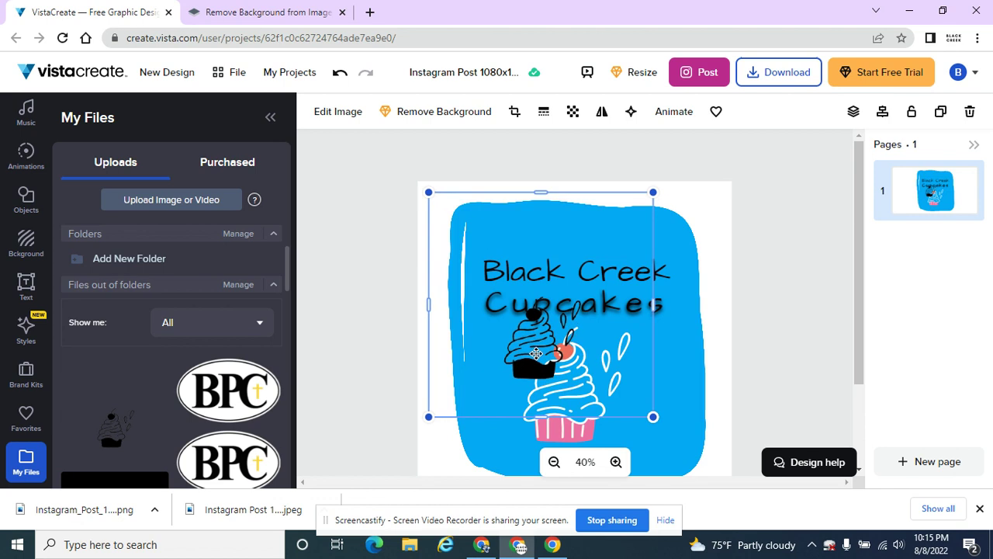
left_click_drag(535, 353, 560, 415)
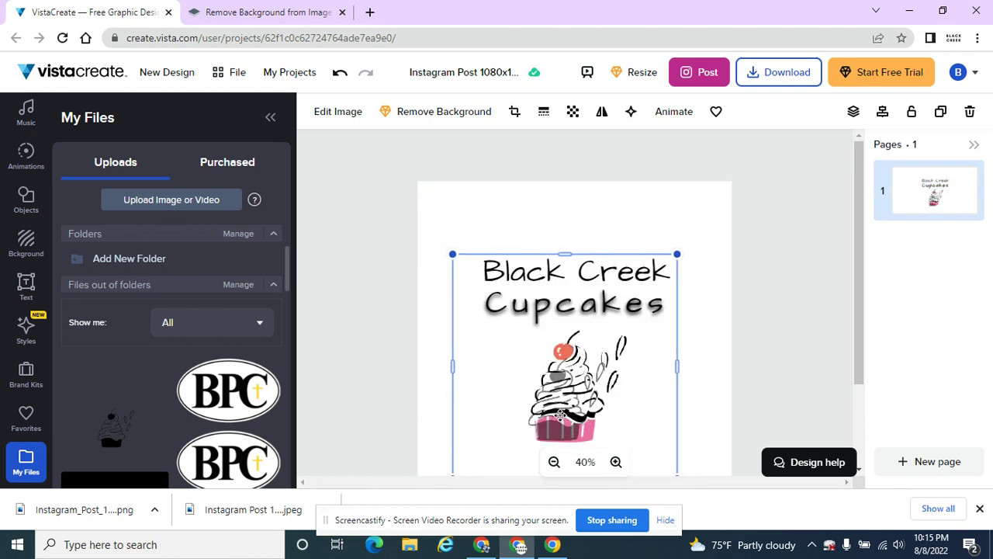
left_click(659, 295)
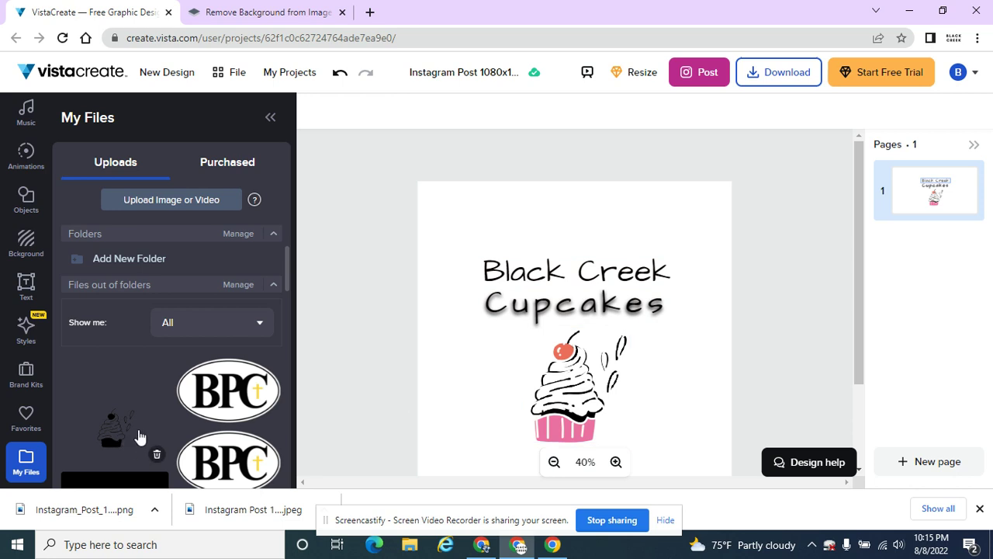
Step: Add a second, larger copy of the black cupcake on top of the pink one
left_click(138, 436)
left_click_drag(652, 259, 809, 104)
left_click_drag(656, 348, 588, 422)
key("Delete")
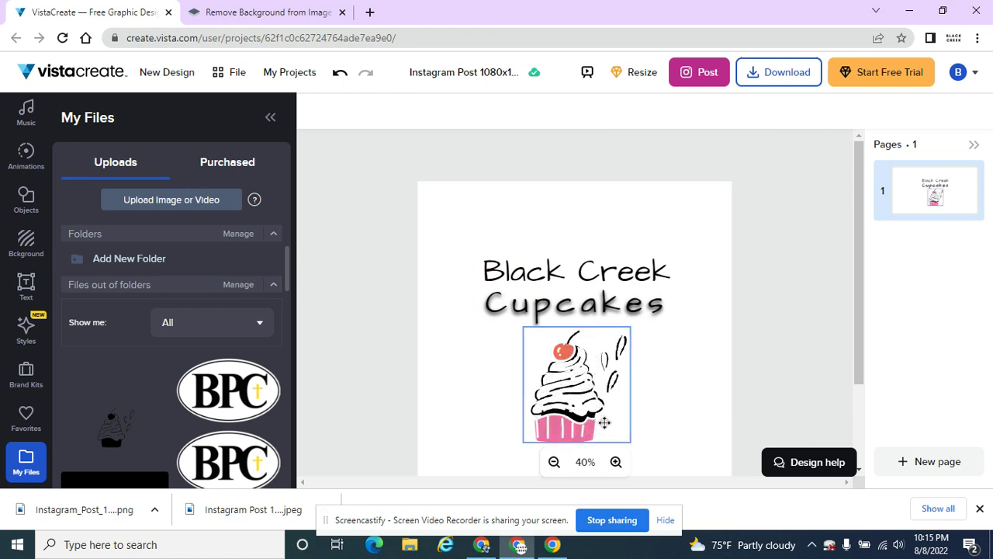
key("ctrl+z")
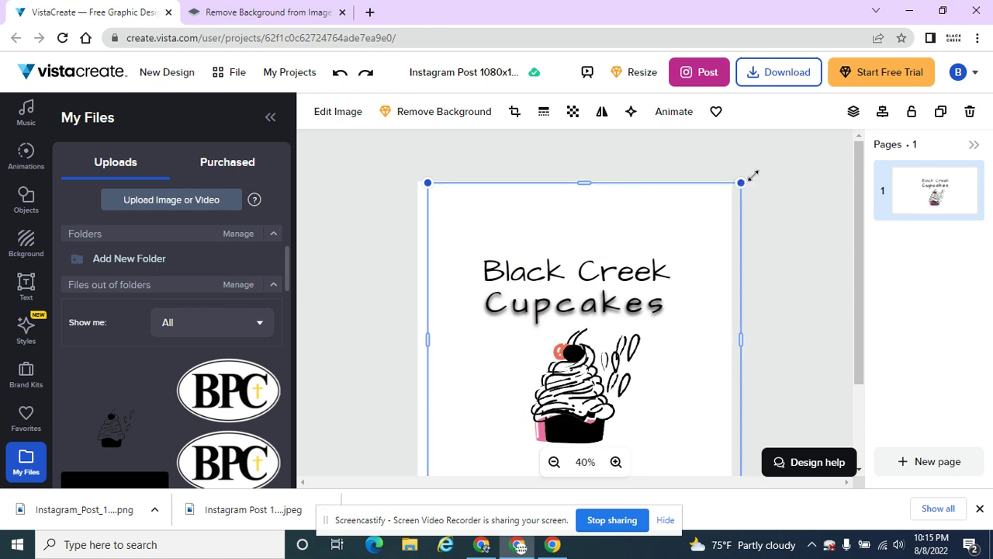
left_click_drag(753, 176, 764, 165)
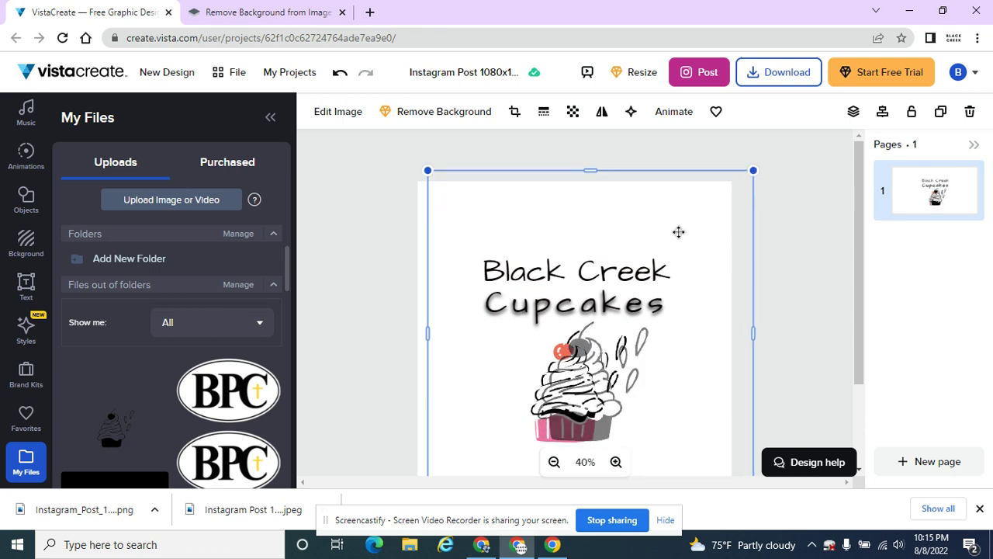
left_click(405, 226)
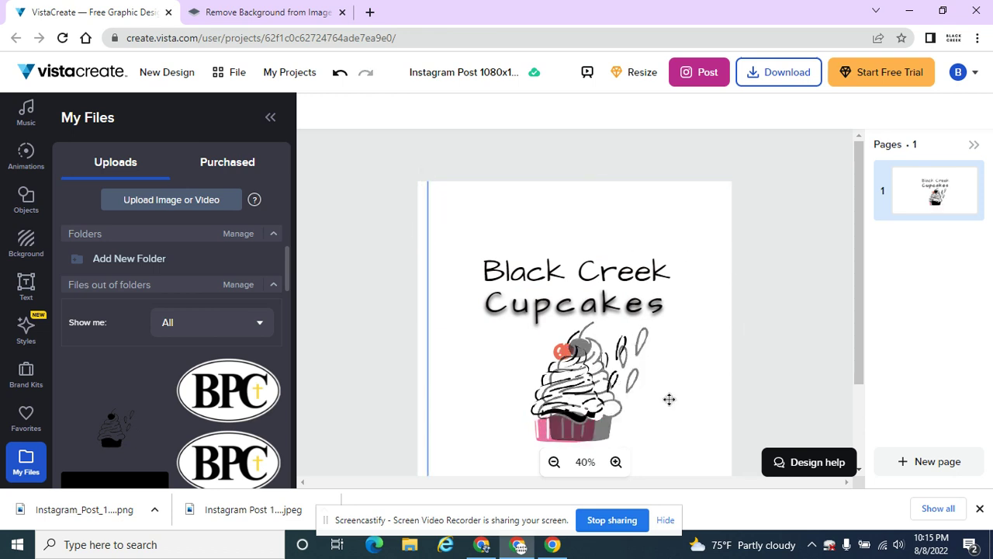
Step: Reposition the black cupcake so it sits slightly offset over the pink cupcake
left_click(547, 220)
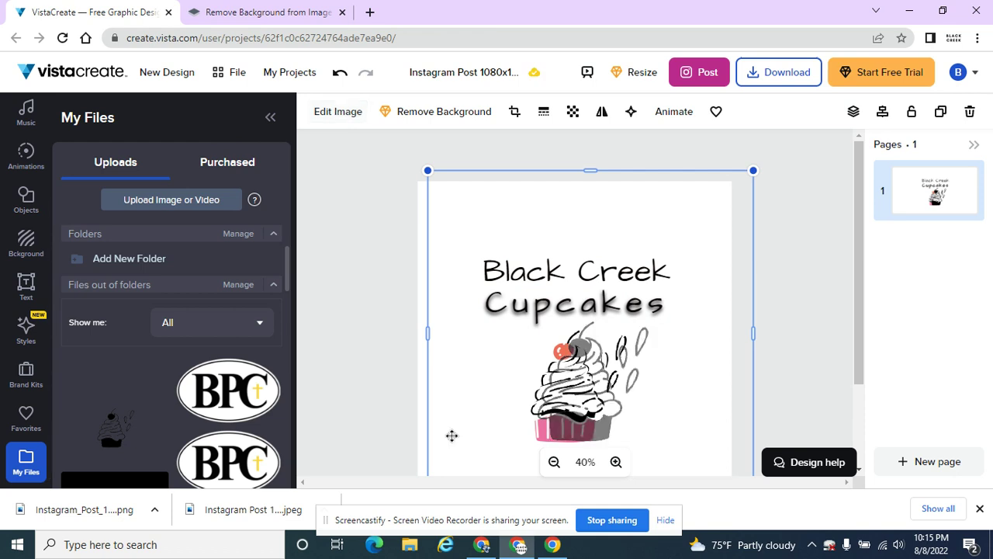
left_click_drag(527, 213, 627, 212)
left_click(470, 411)
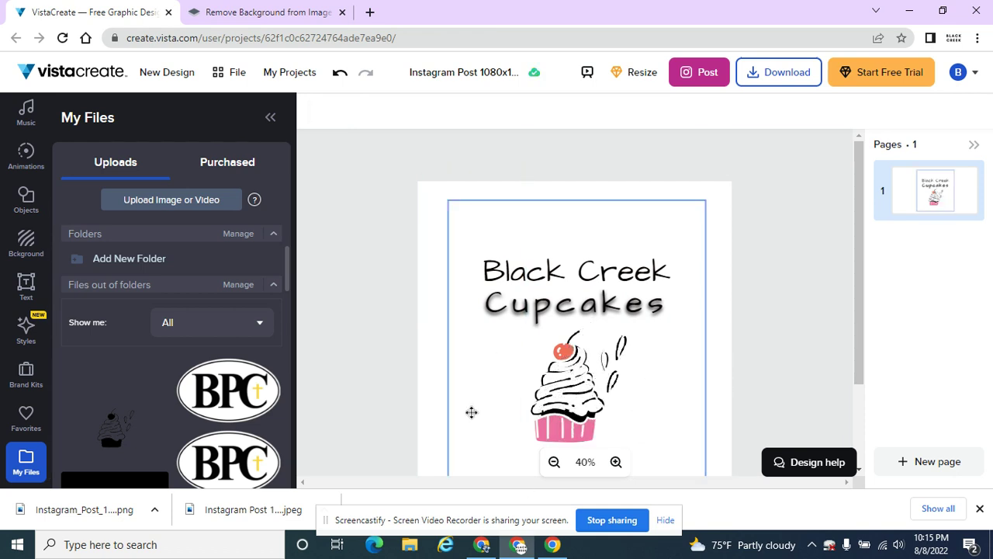
left_click(559, 407)
left_click(559, 417)
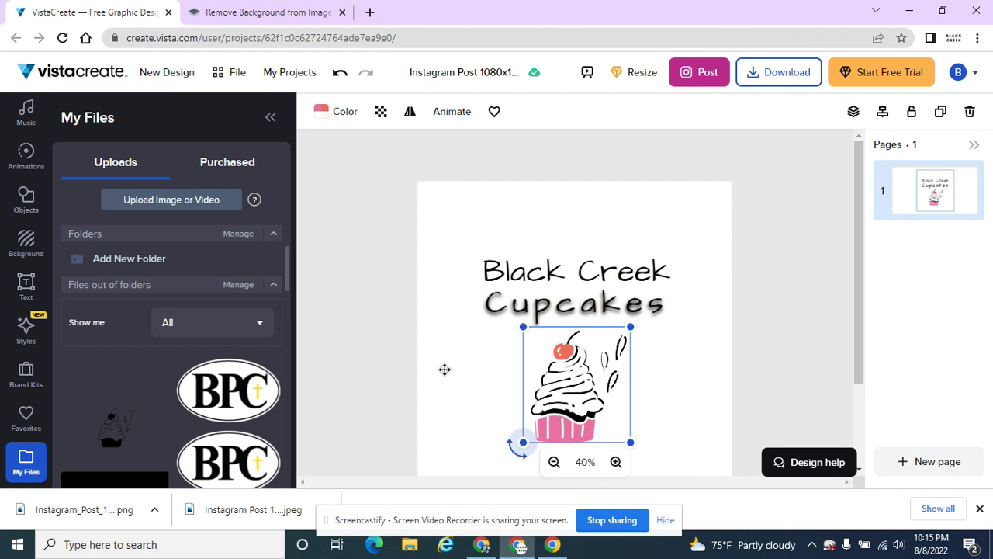
left_click(762, 321)
key("ctrl+z")
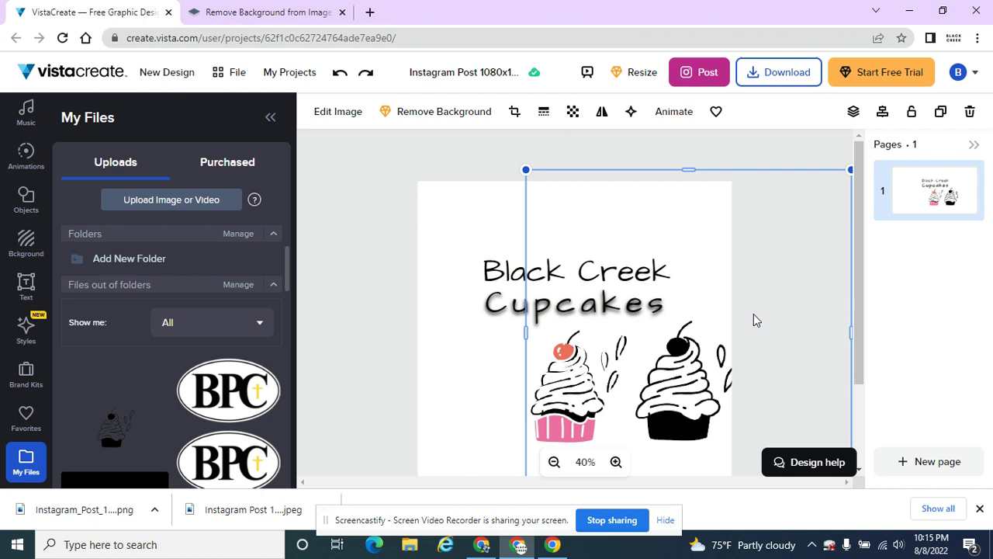
left_click_drag(672, 404, 575, 410)
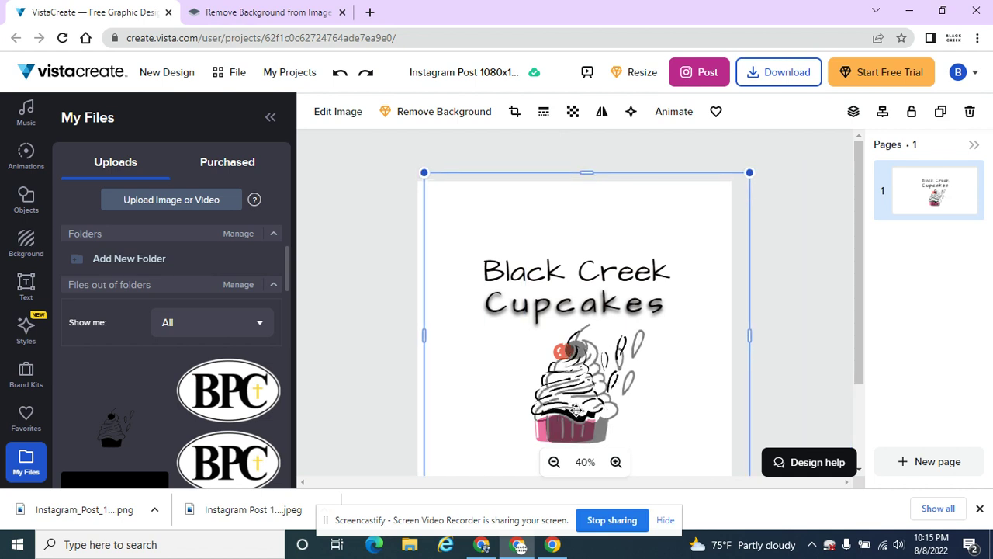
key("Delete")
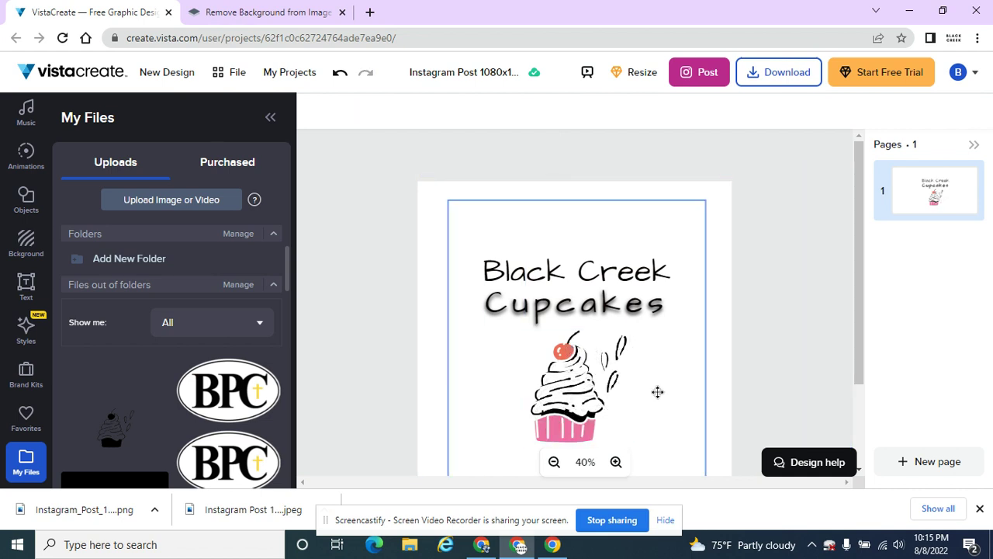
key("ctrl+z")
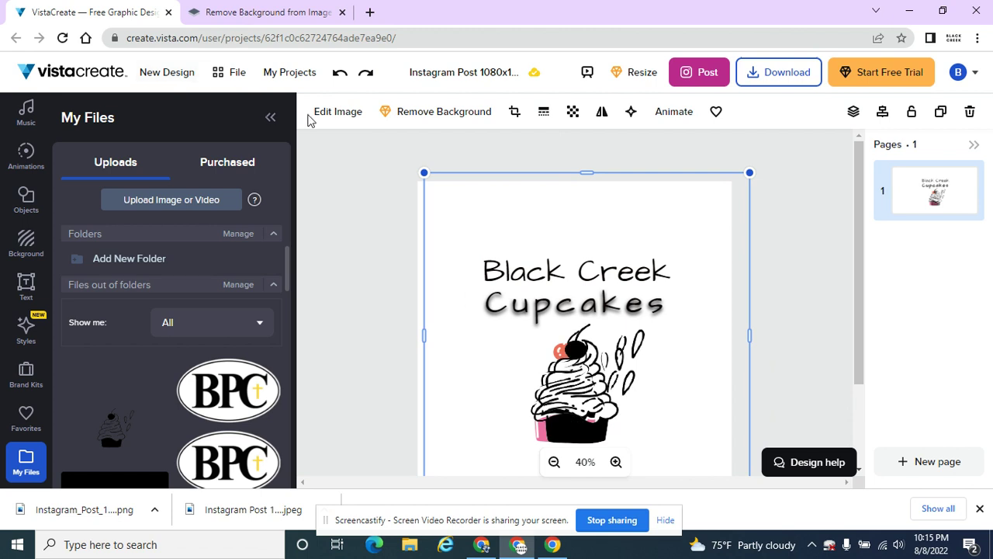
left_click(334, 112)
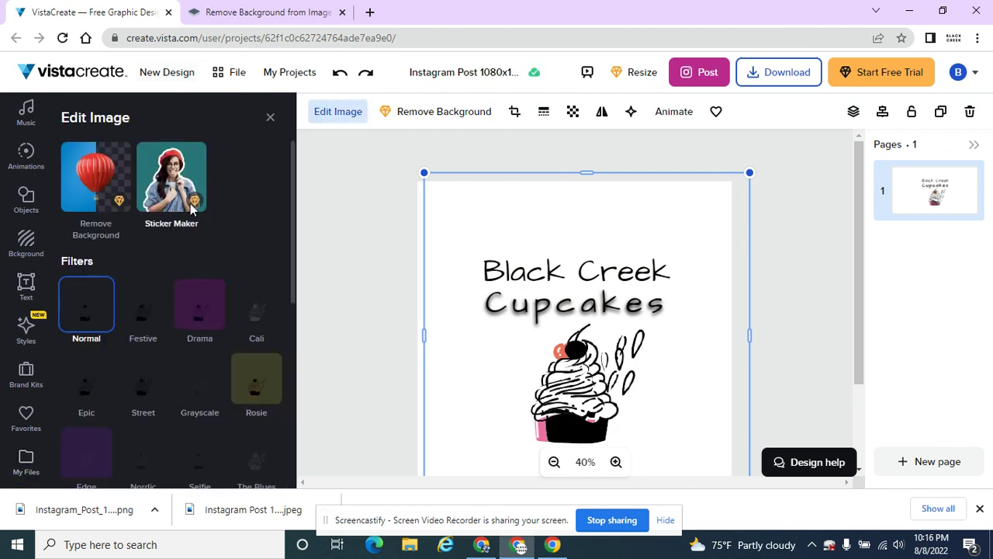
Step: Blur the black cupcake shadow copy to 35 and fade its opacity to 59
scroll(197, 344, "down", 4)
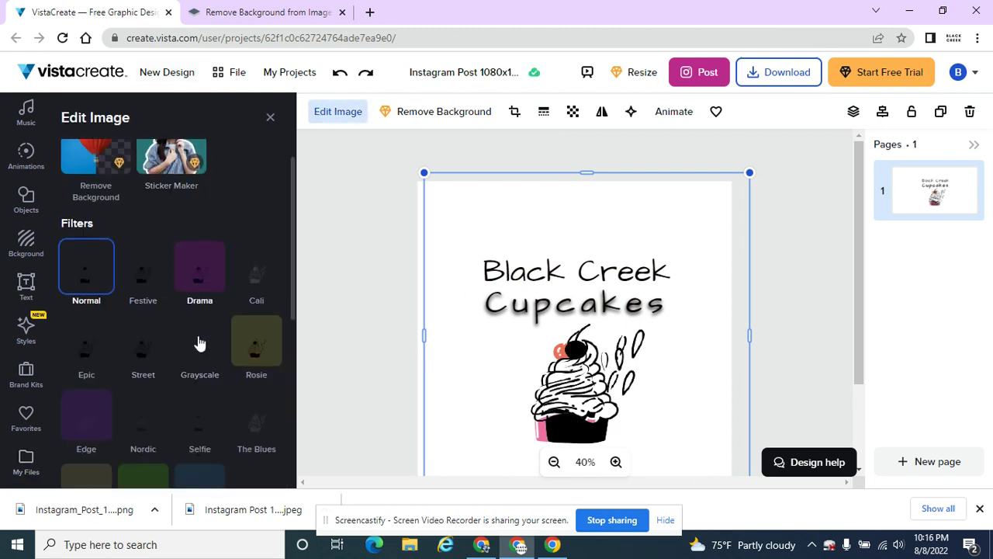
scroll(194, 302, "down", 1)
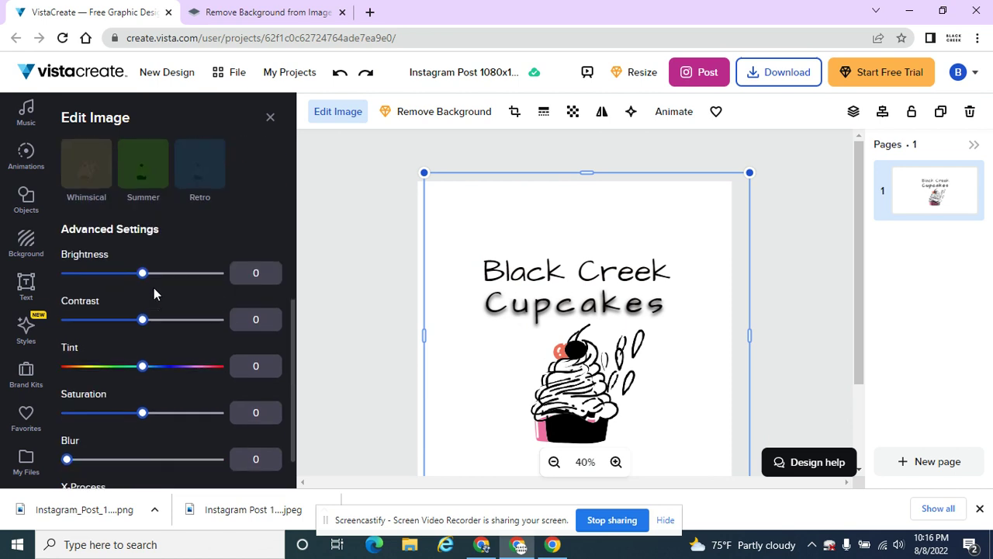
scroll(176, 242, "down", 1)
scroll(177, 246, "down", 1)
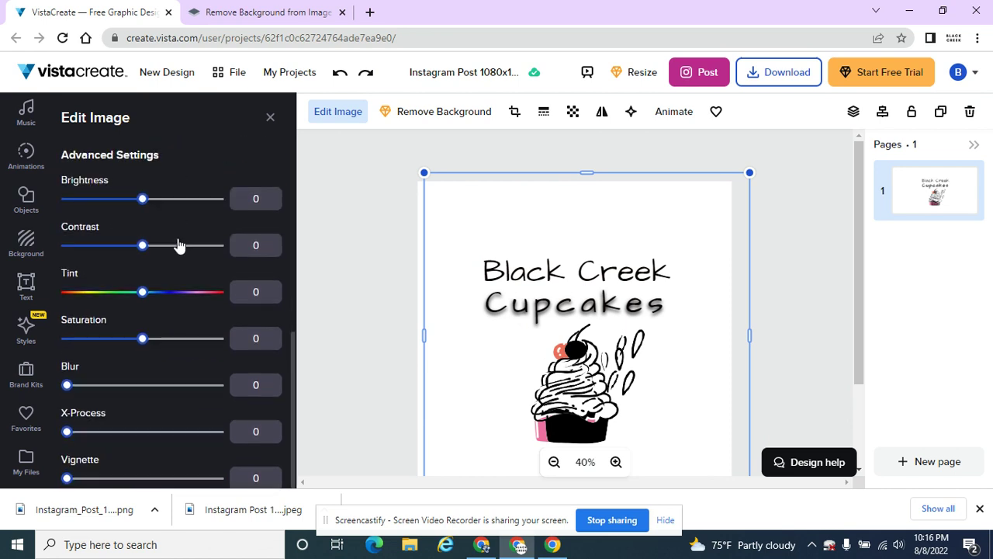
left_click_drag(68, 377, 121, 379)
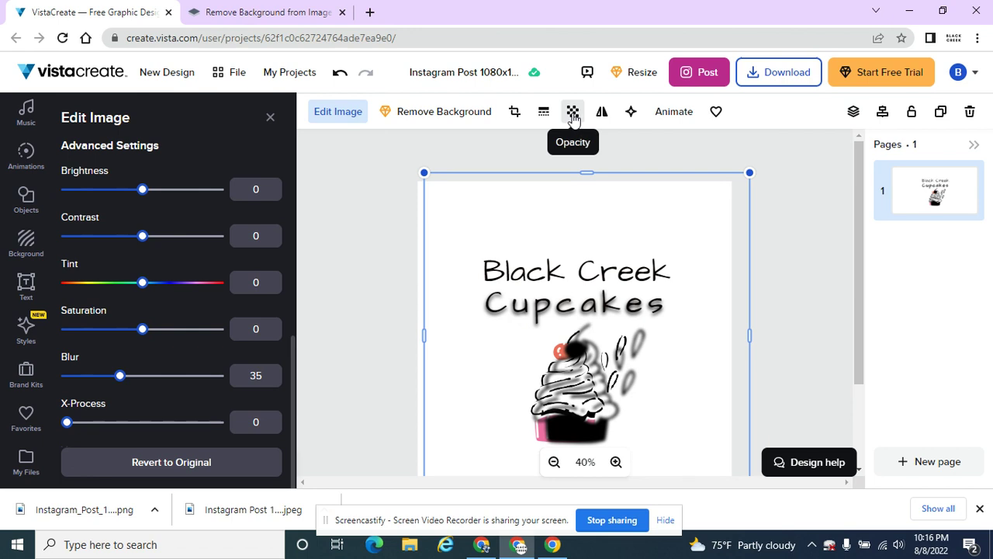
left_click(573, 114)
left_click_drag(661, 176, 627, 184)
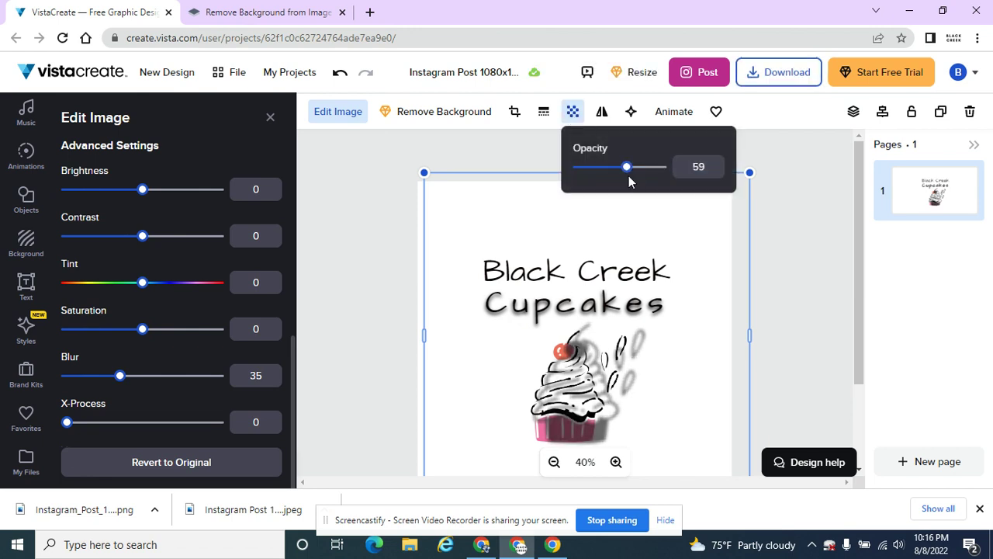
Step: Set the shadow's contrast to -30 and brightness to -37, then enlarge it slightly and offset it down-left
scroll(142, 342, "down", 1)
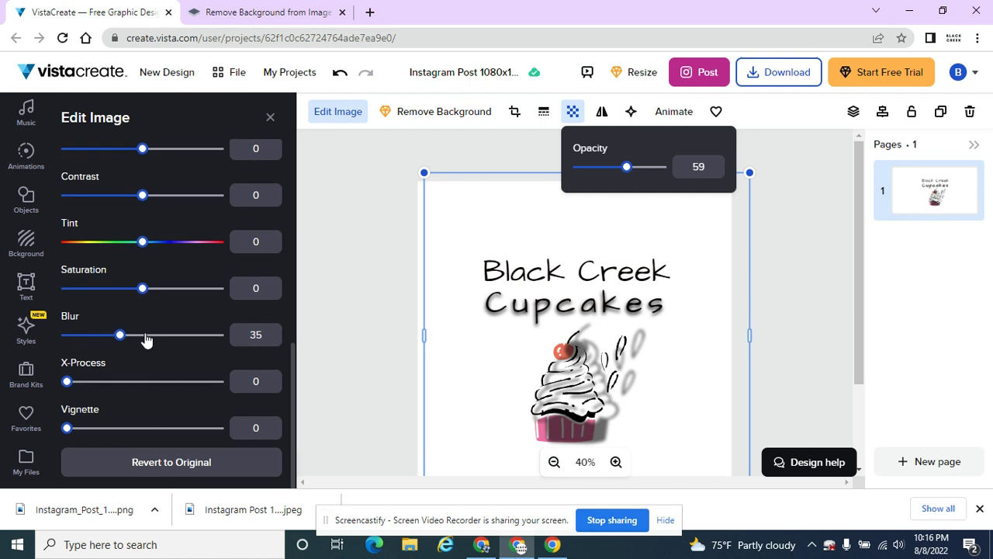
left_click_drag(142, 195, 119, 195)
left_click_drag(145, 149, 116, 155)
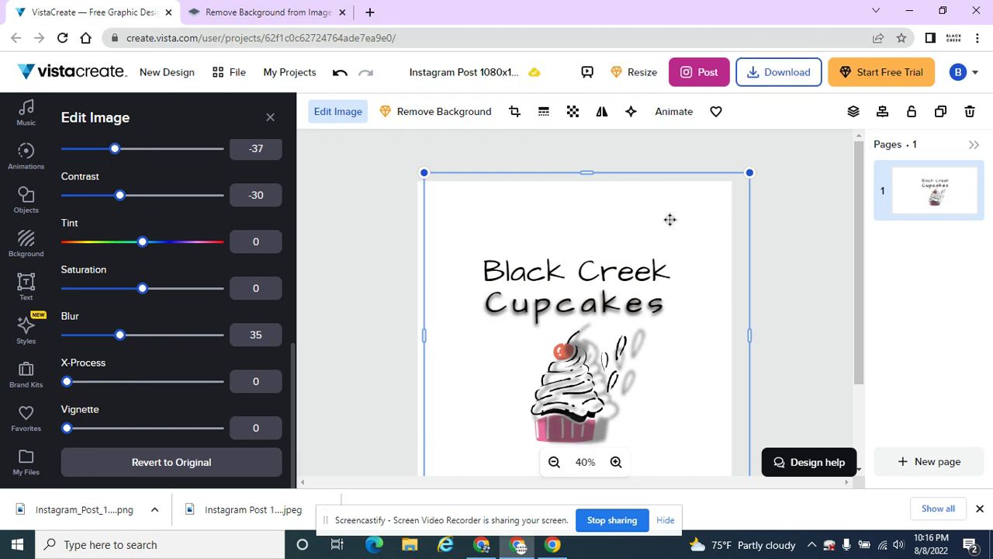
left_click_drag(750, 173, 753, 170)
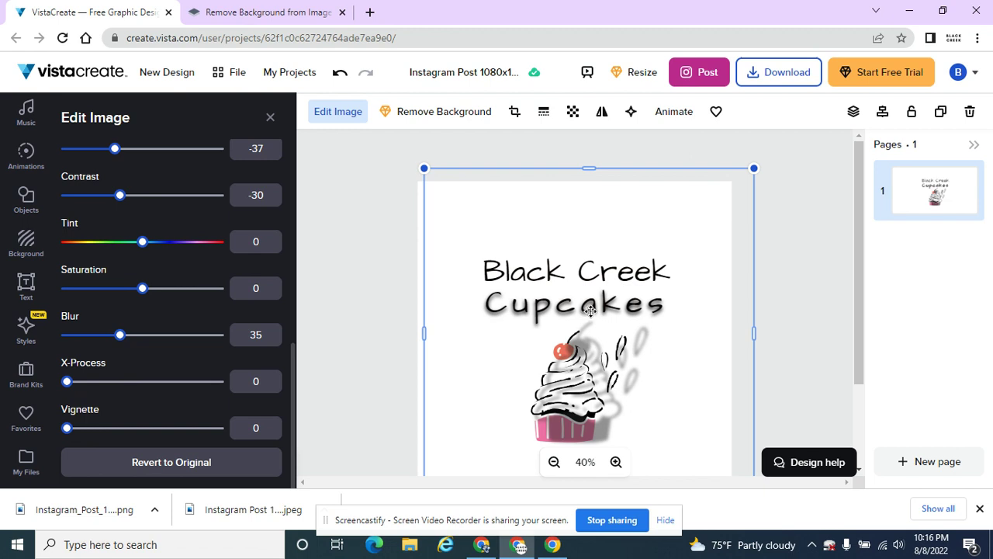
left_click_drag(632, 208, 630, 212)
Step: Restore the accidentally deleted shadow and bring it backward one layer behind the cupcake
key("Escape")
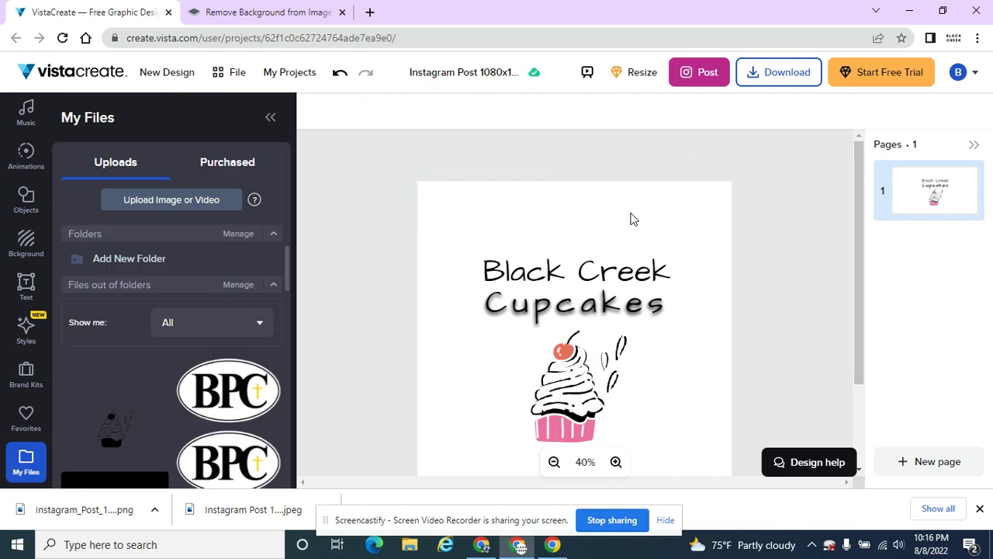
key("ctrl+z")
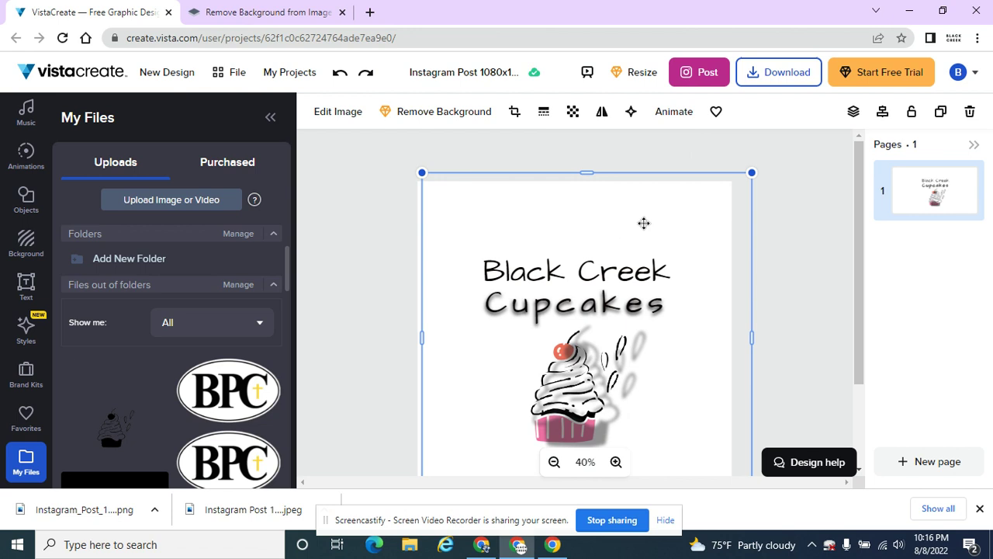
left_click(853, 113)
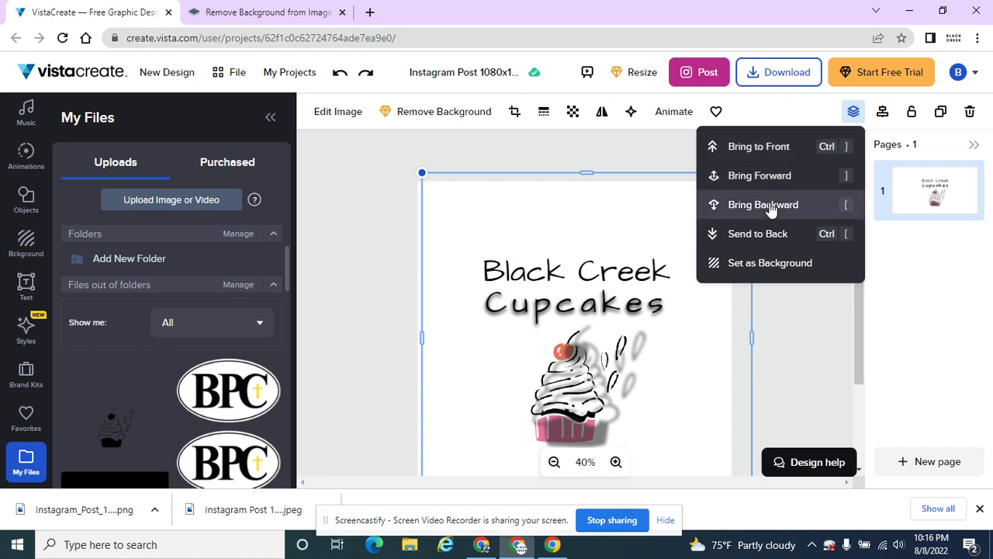
left_click(770, 206)
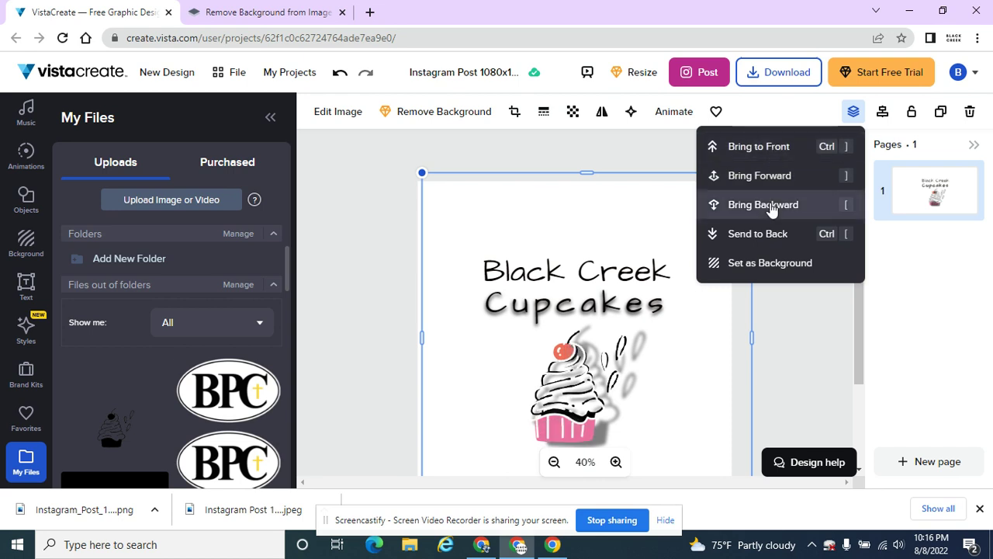
left_click(561, 160)
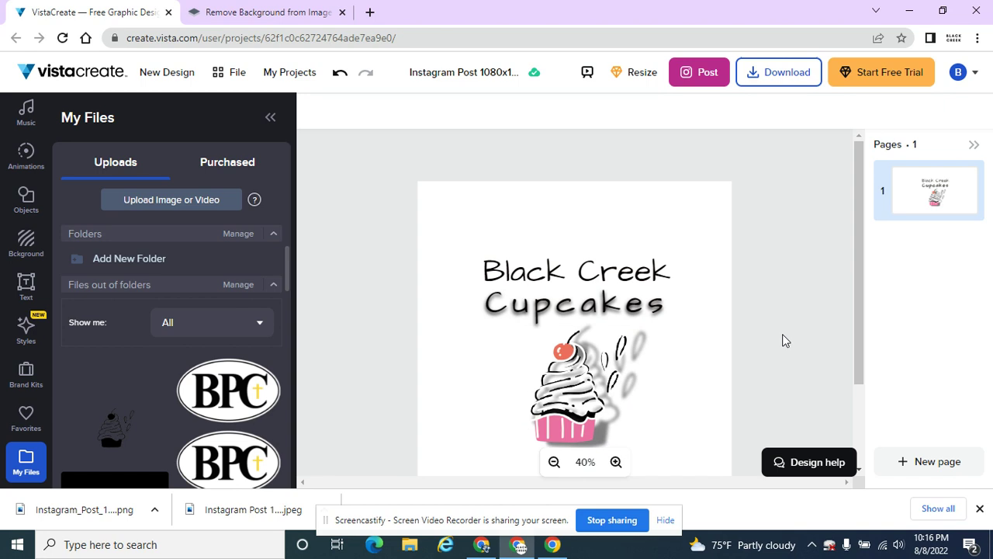
Step: Select the cupcake to confirm the shadow sits behind it, then deselect
left_click(629, 380)
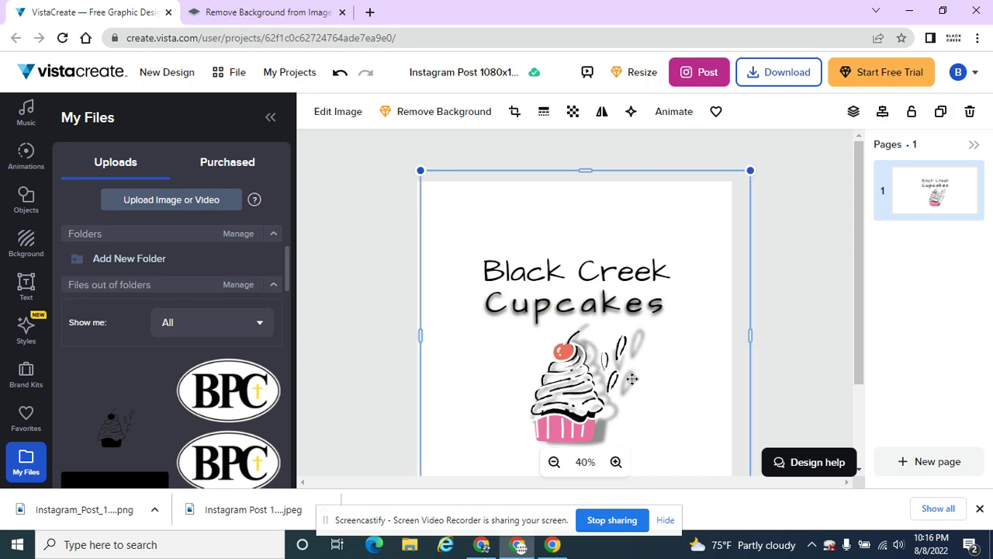
key("Escape")
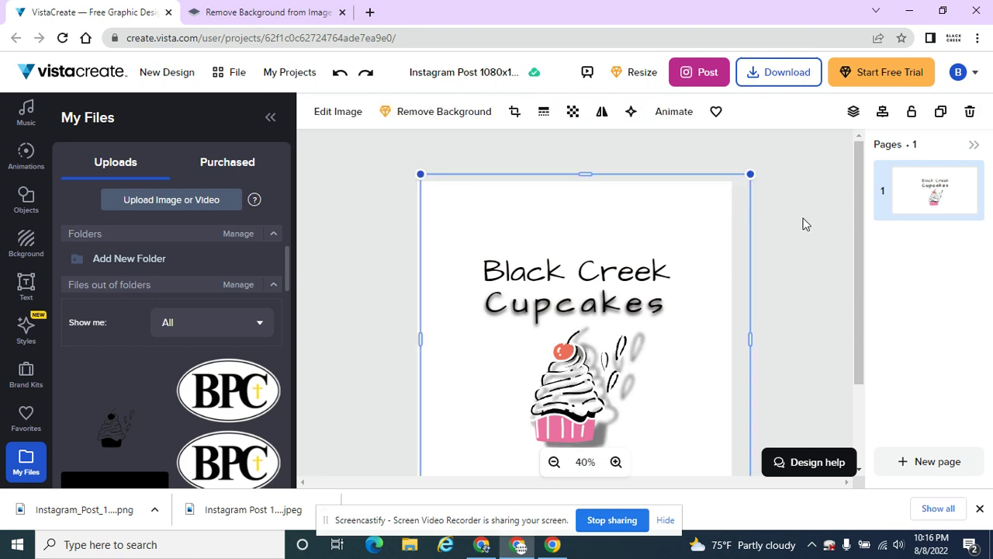
left_click(803, 224)
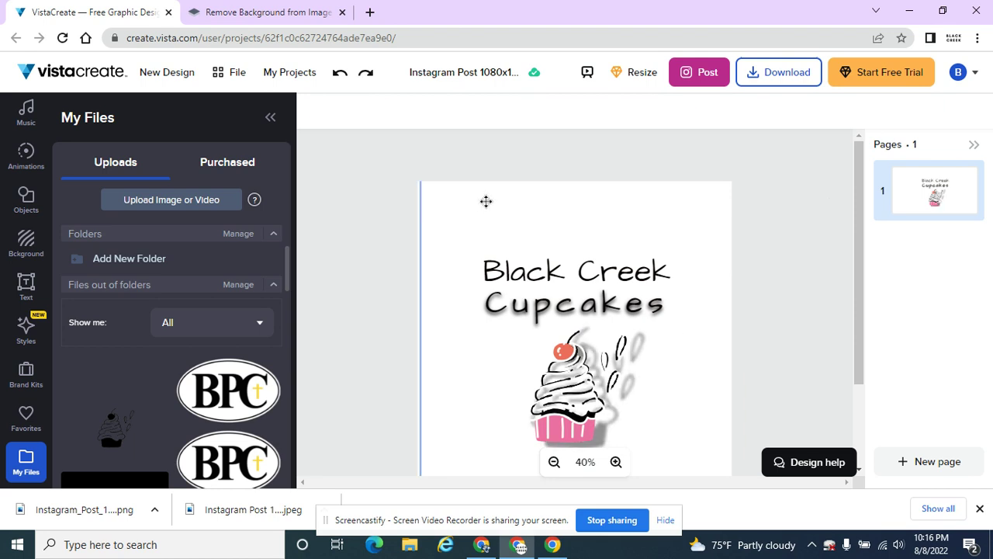
Step: Search objects for 'mask', add the rounded shape, and stretch it over most of the page
left_click(26, 203)
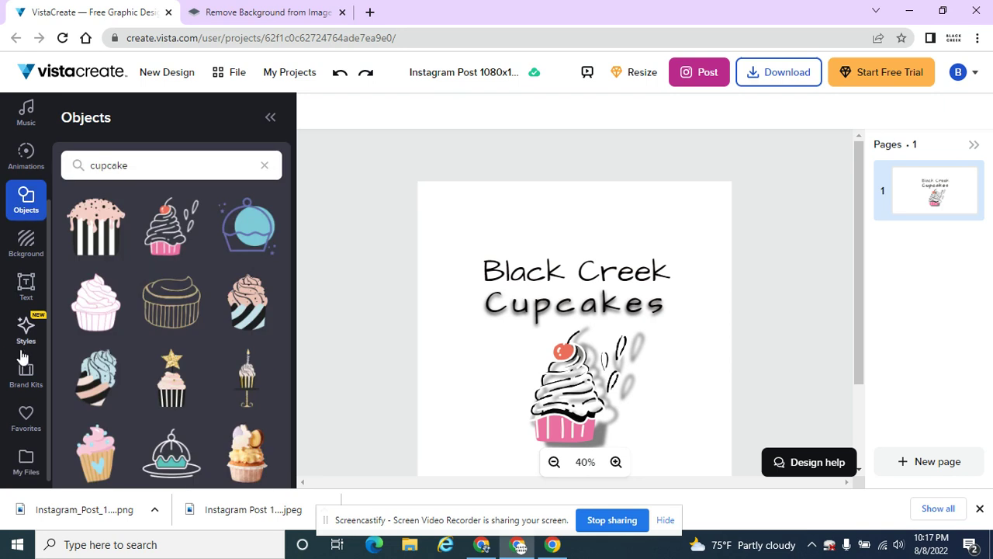
scroll(35, 240, "up", 3)
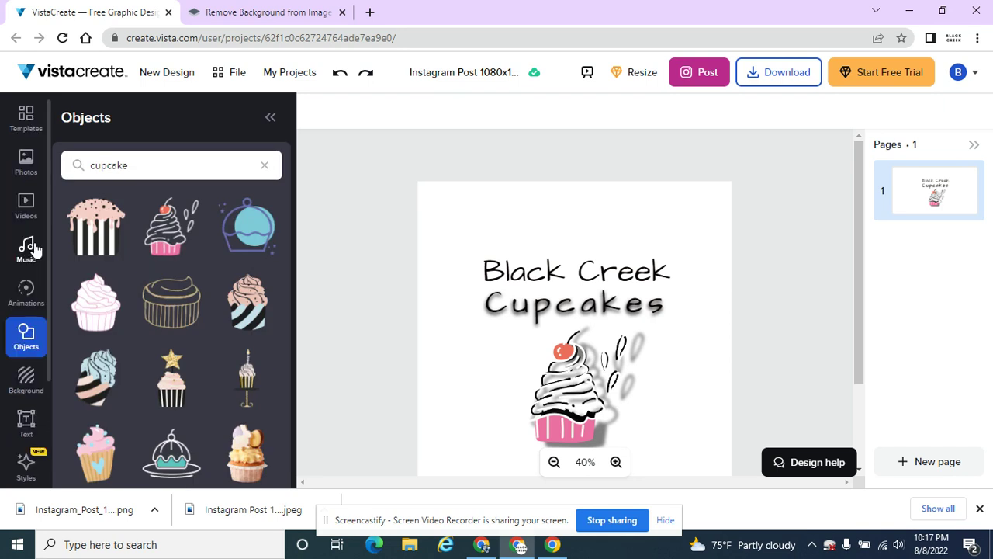
left_click_drag(142, 164, 92, 164)
type("h")
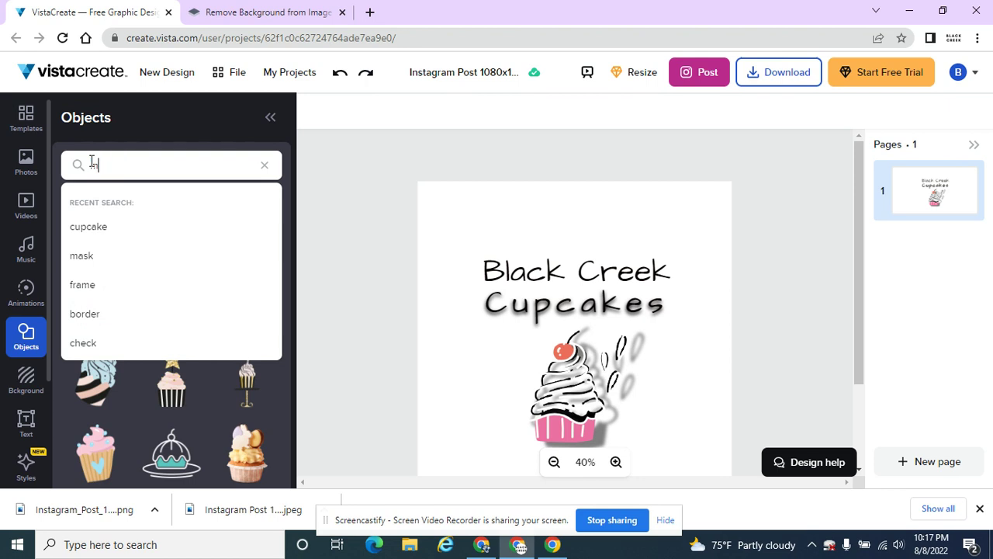
type("ask")
key("Return")
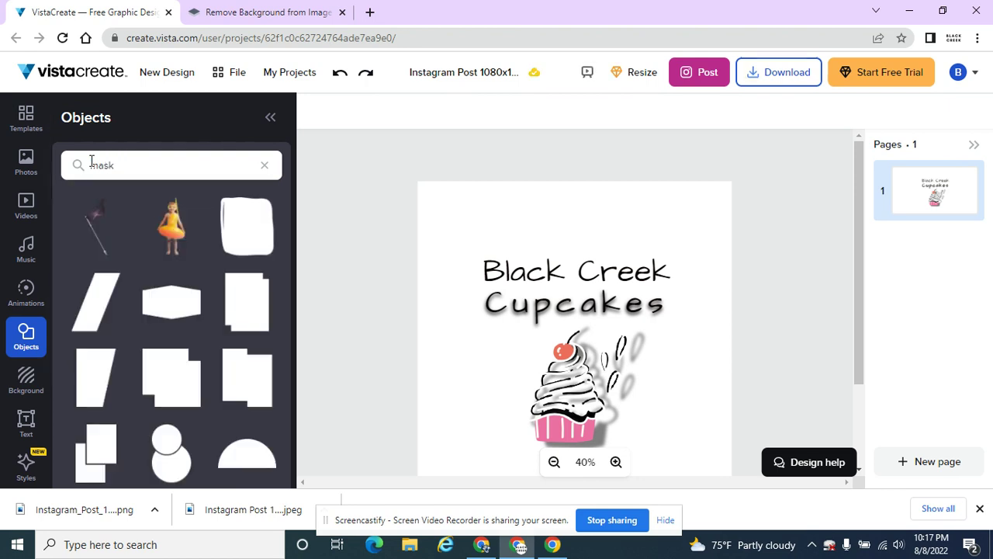
left_click(275, 232)
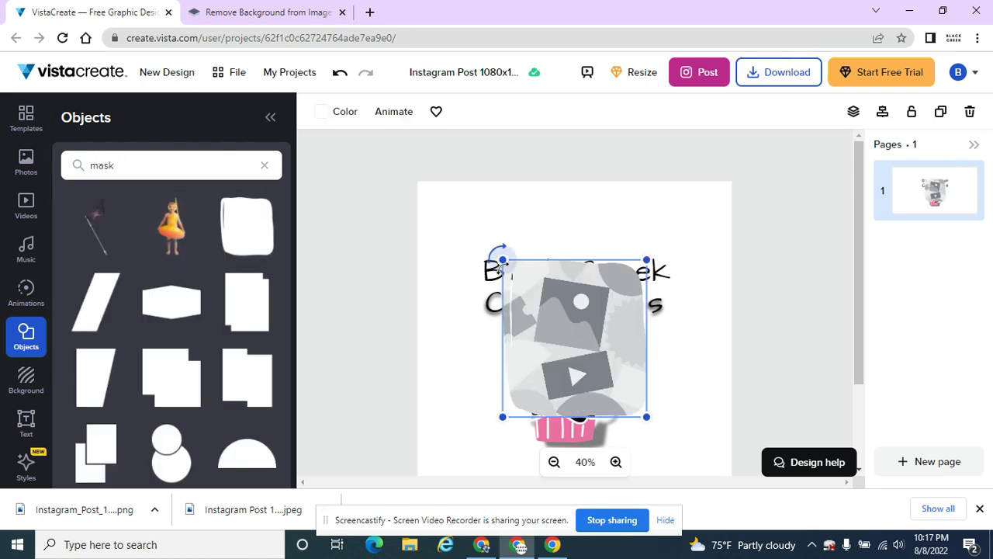
left_click_drag(502, 260, 427, 209)
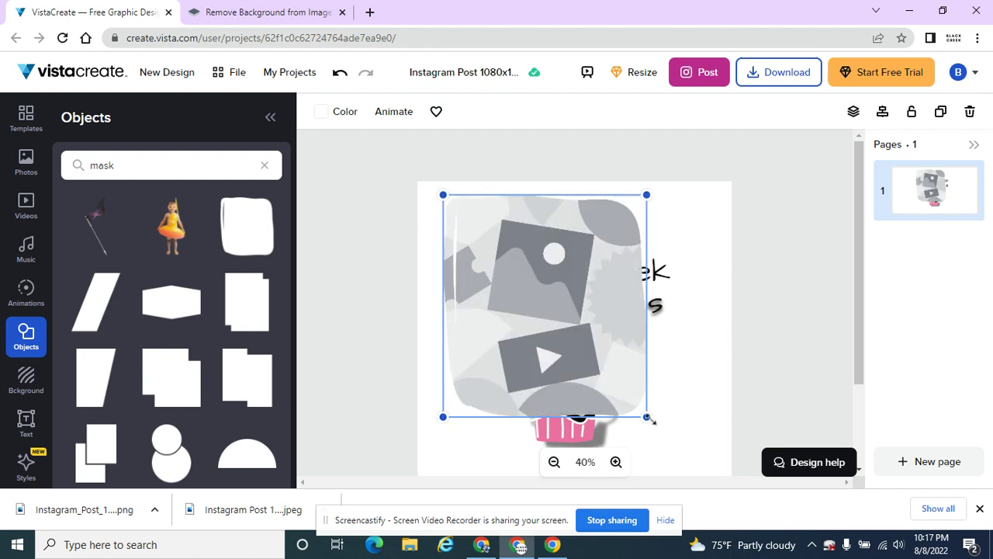
left_click_drag(647, 417, 697, 471)
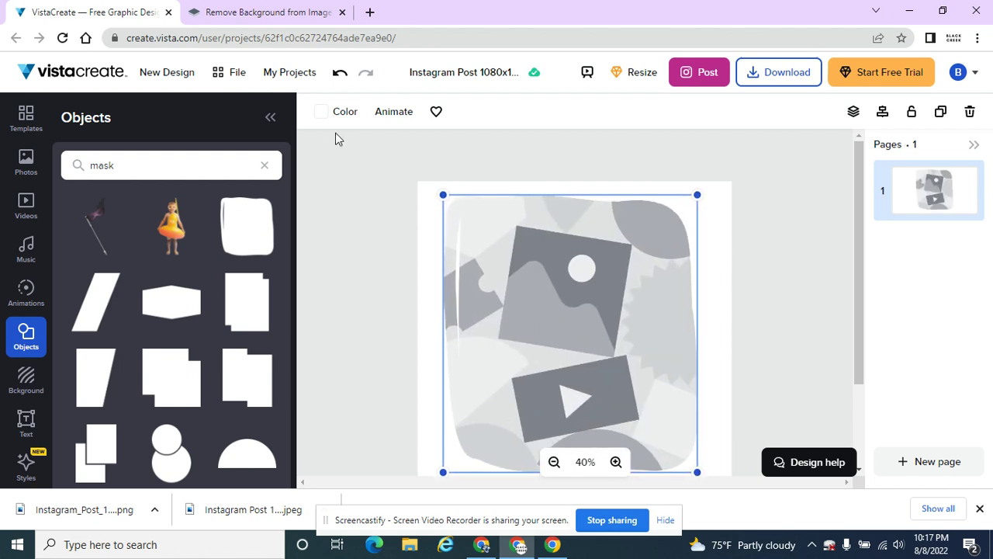
Step: Fill the shape with the bright blue preset and send it to the back
left_click(319, 118)
scroll(122, 381, "down", 3)
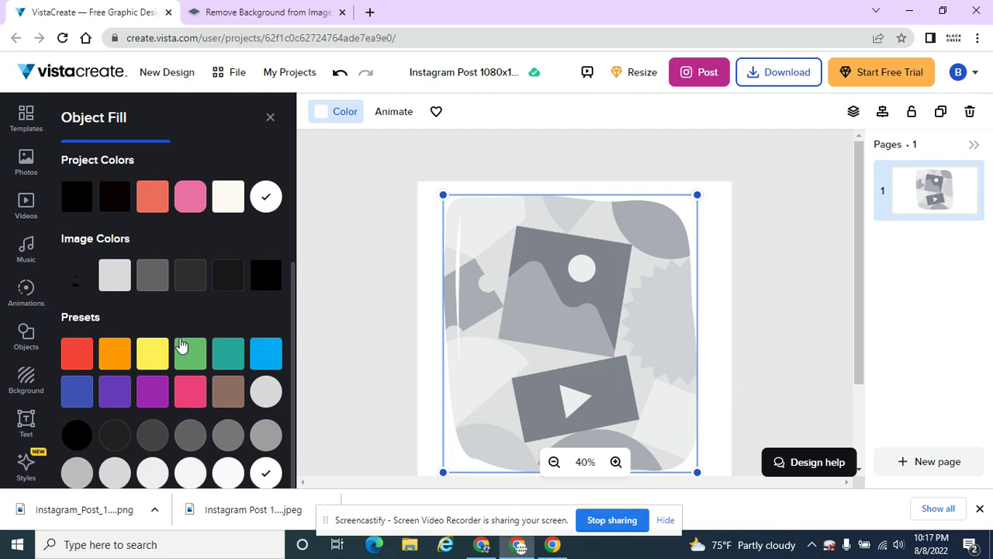
left_click(271, 363)
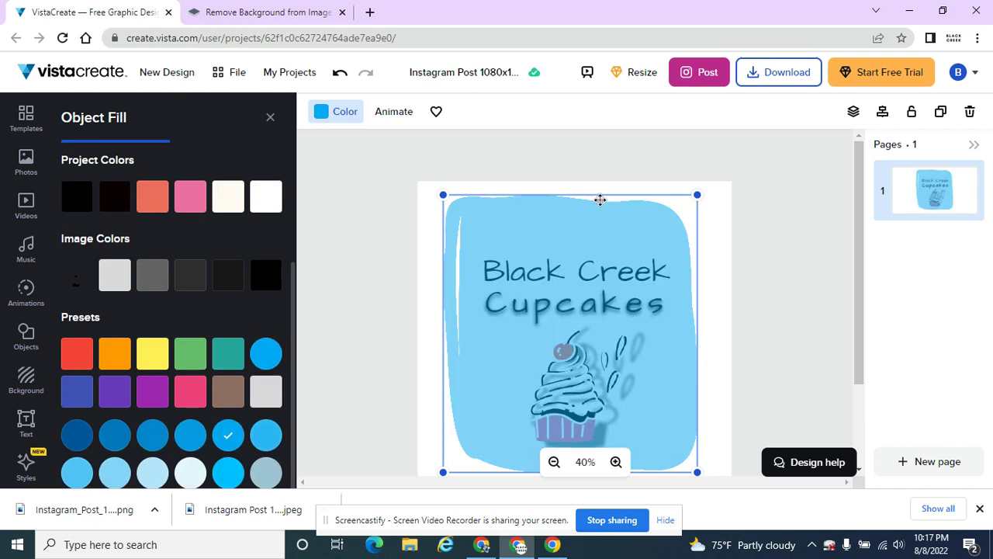
left_click(855, 114)
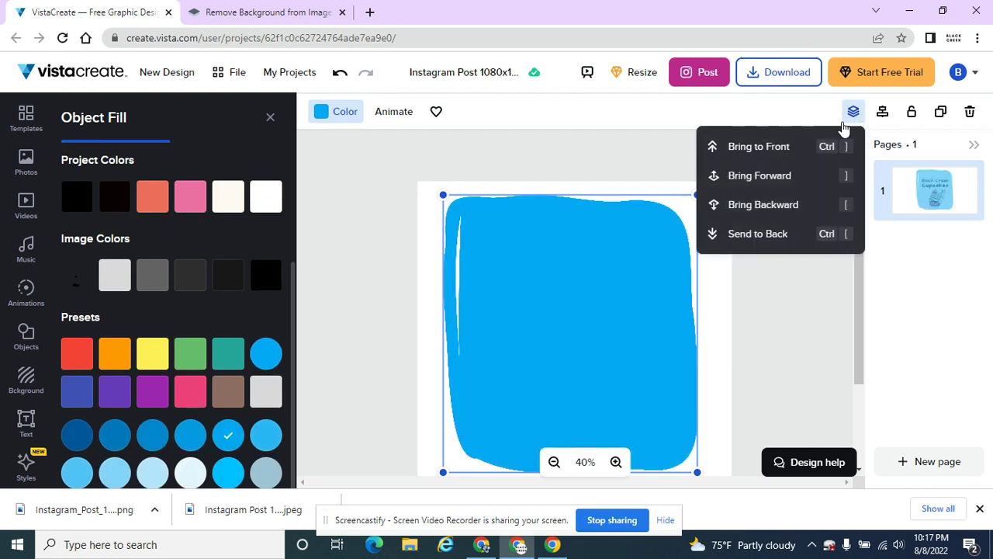
left_click(779, 233)
left_click(763, 328)
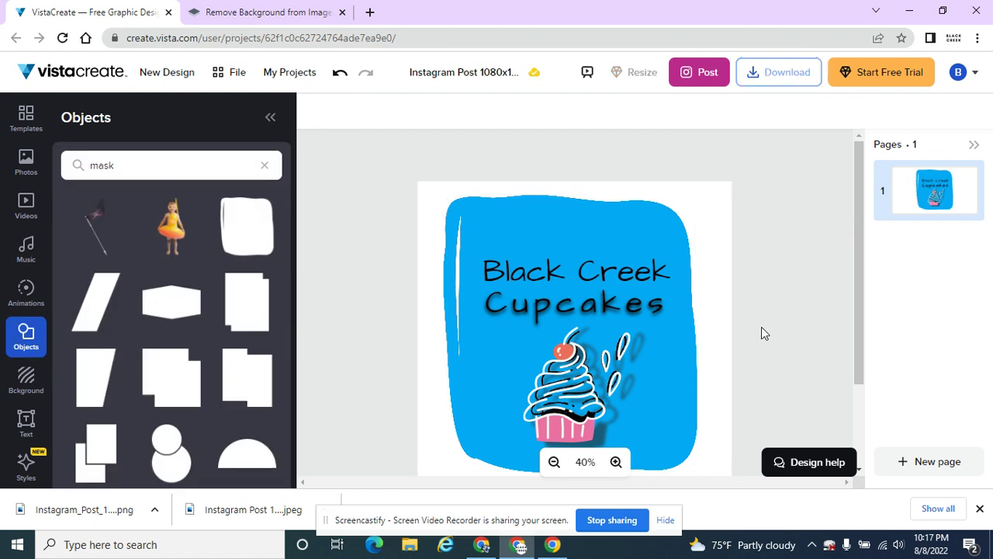
left_click(603, 220)
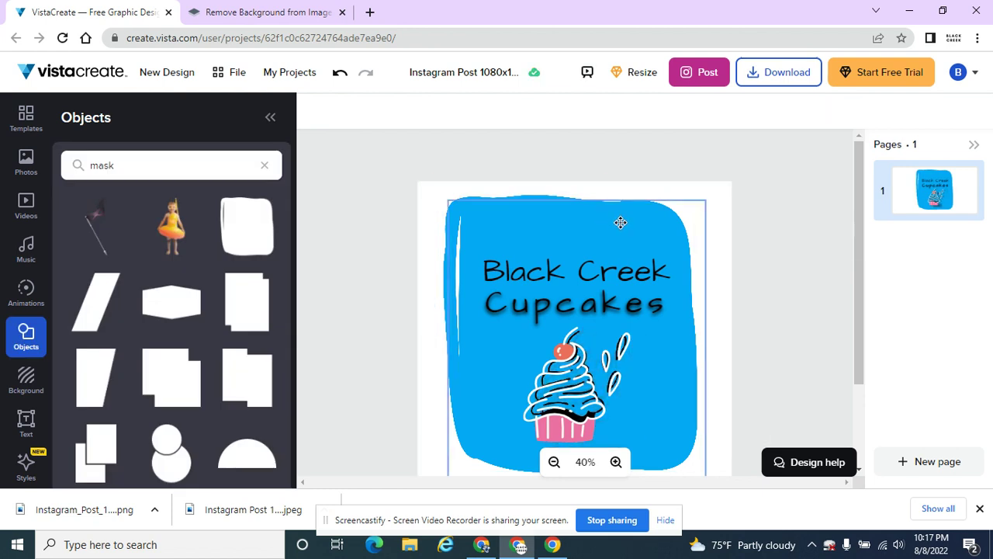
left_click(814, 264)
scroll(811, 275, "down", 1)
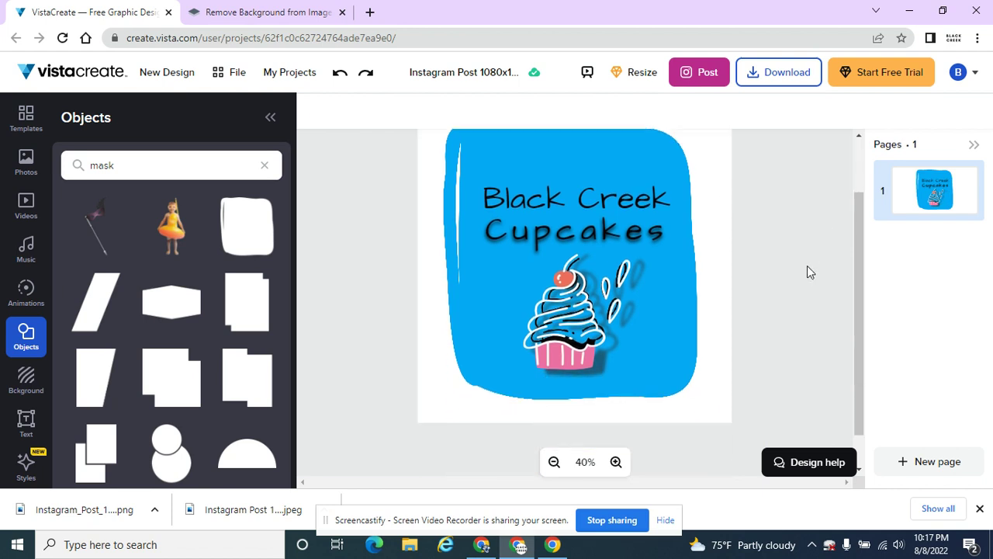
scroll(807, 270, "up", 1)
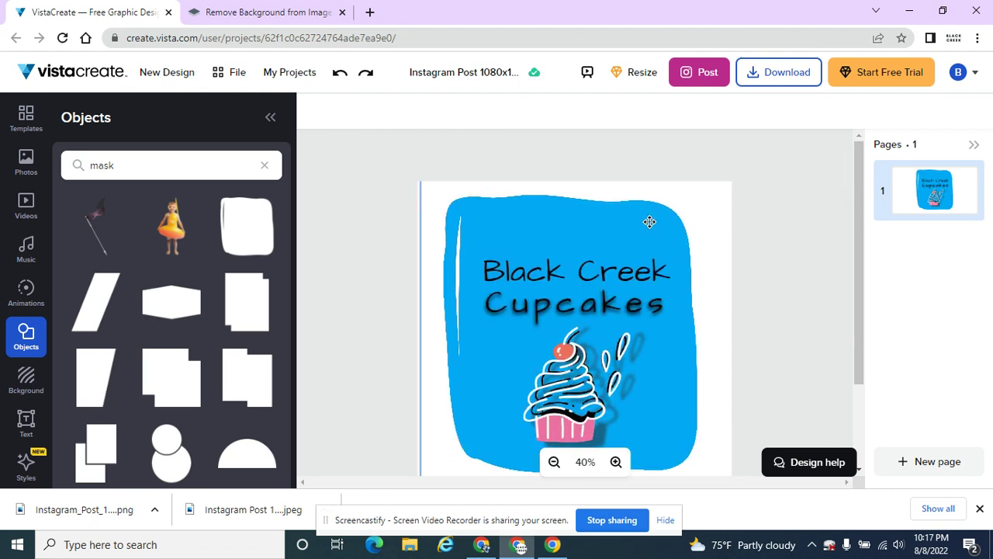
scroll(776, 253, "down", 1)
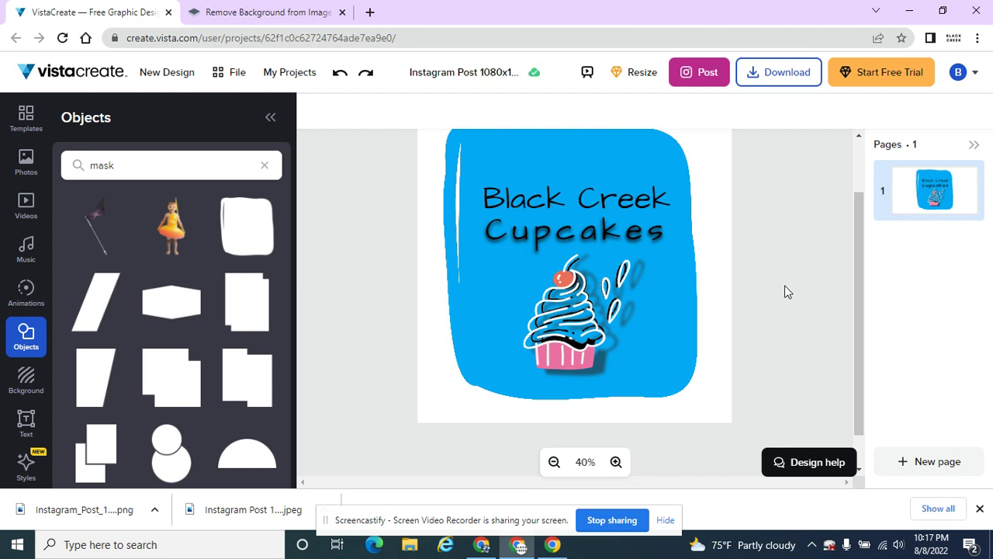
scroll(784, 286, "up", 1)
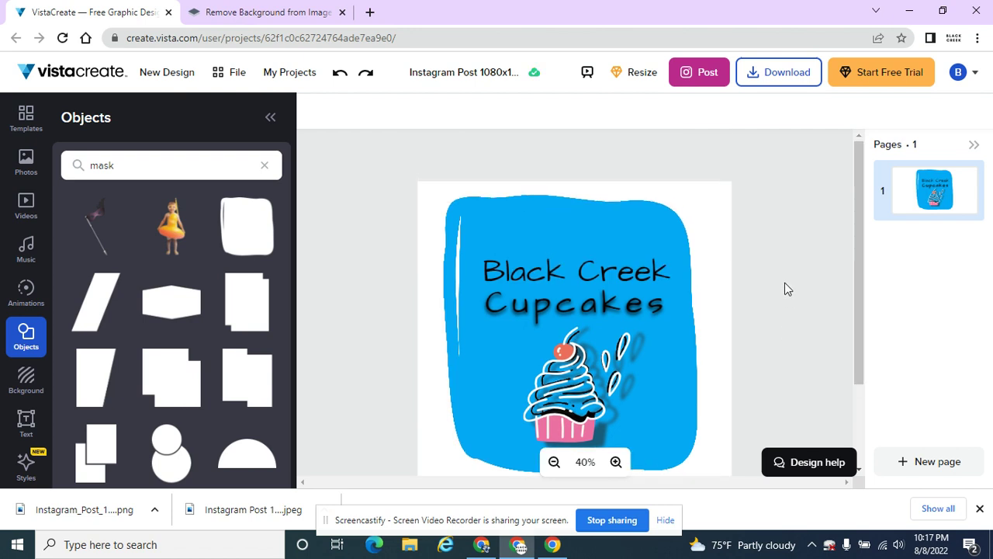